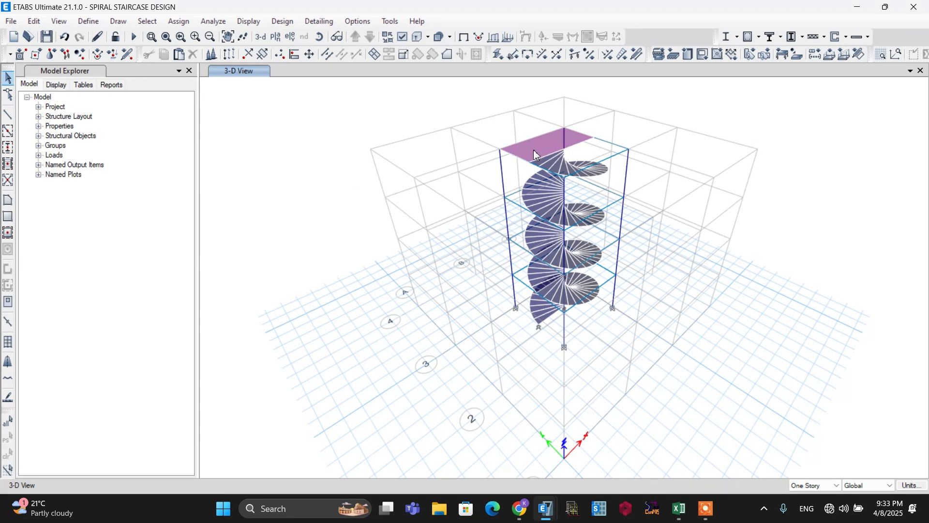
Show the Story4 plan view of the spiral staircase model and return to the default 3D view.
click(276, 37)
click(412, 399)
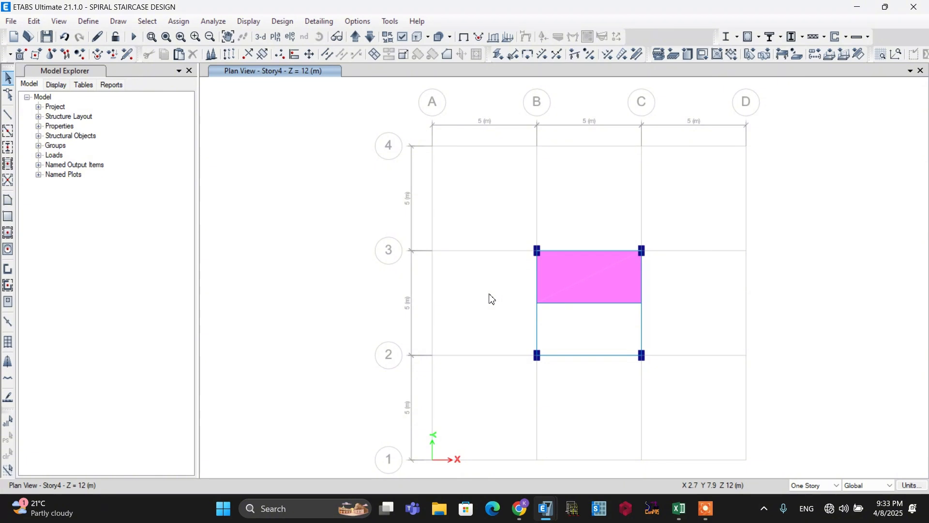
click(260, 36)
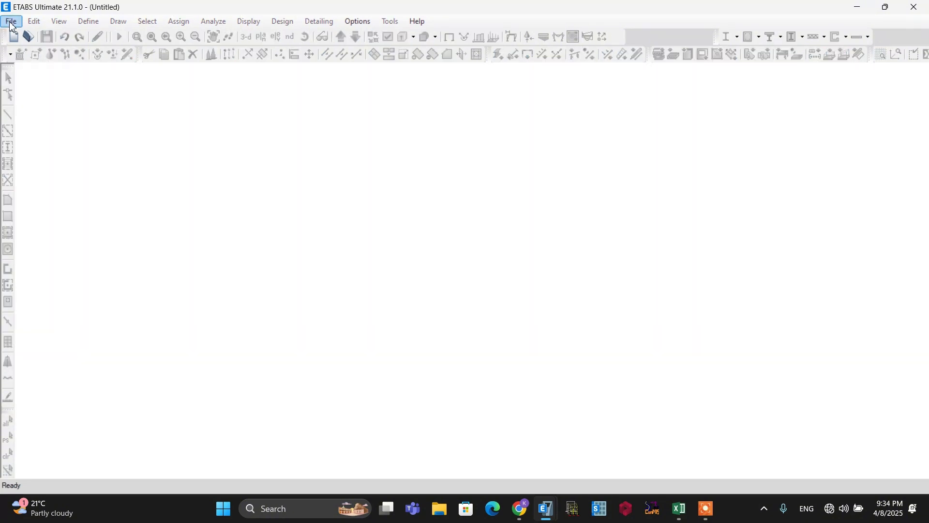
Start a new model using the settings from the model file SPIRAL STAIRCASE DESIGN.
click(11, 23)
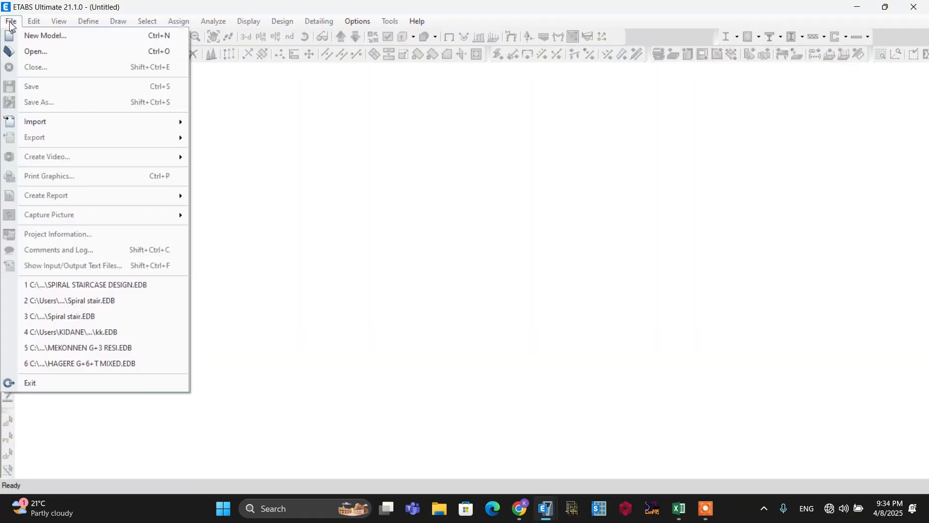
click(27, 37)
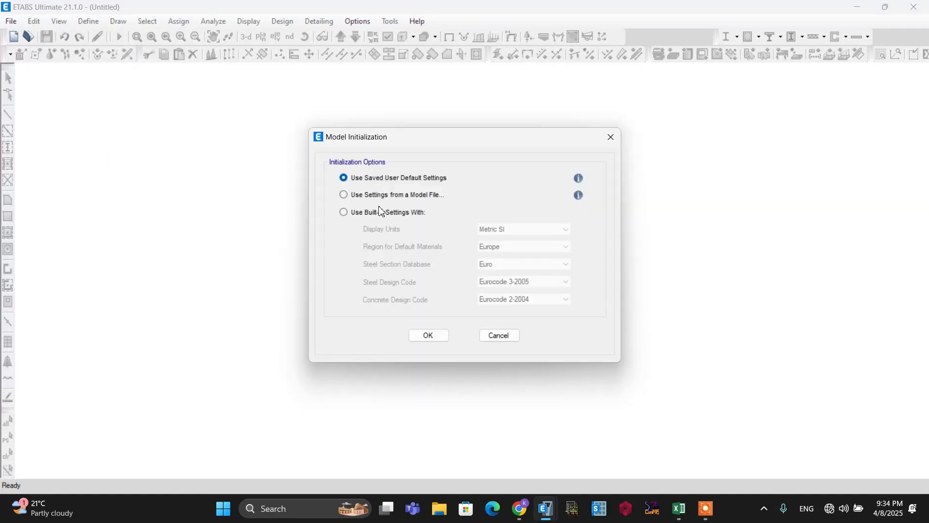
click(383, 199)
click(430, 336)
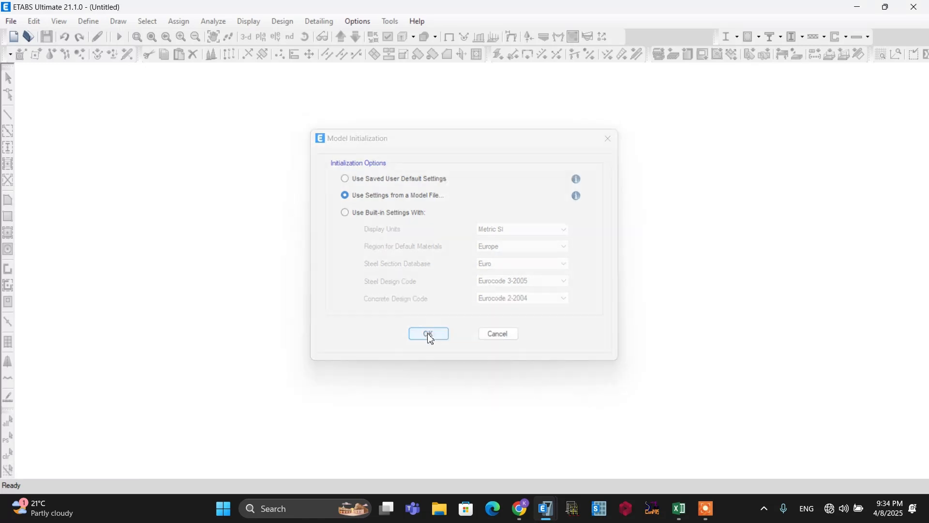
click(213, 133)
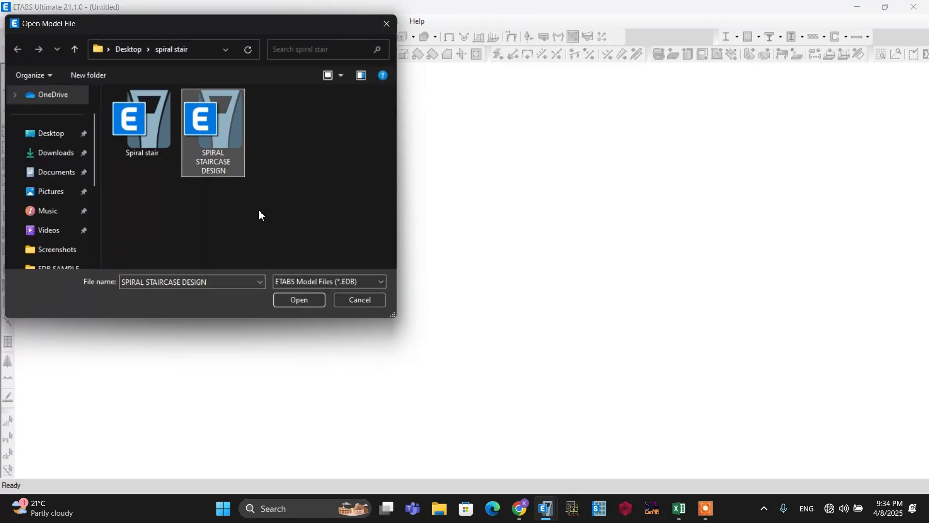
click(297, 300)
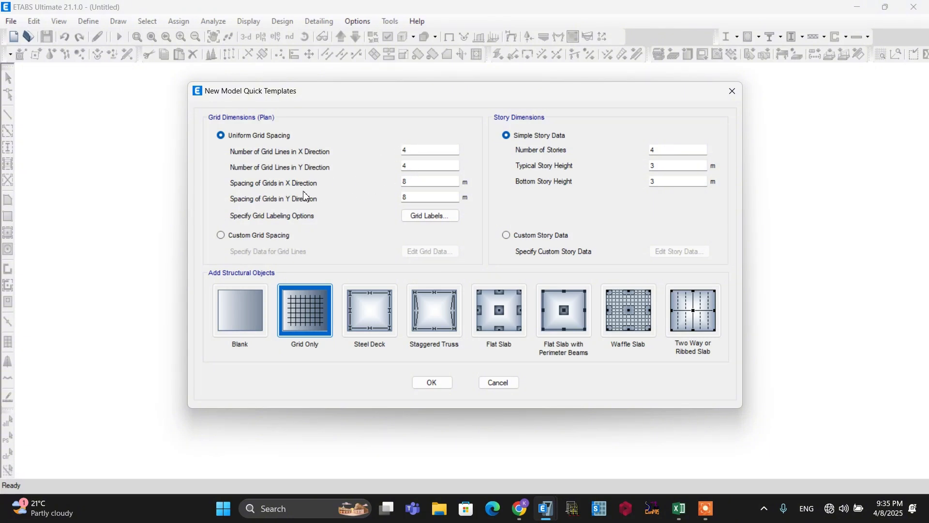
Create a grid-only model with four grid lines each way at 5 m spacing in X and Y and four 3 m stories.
click(399, 183)
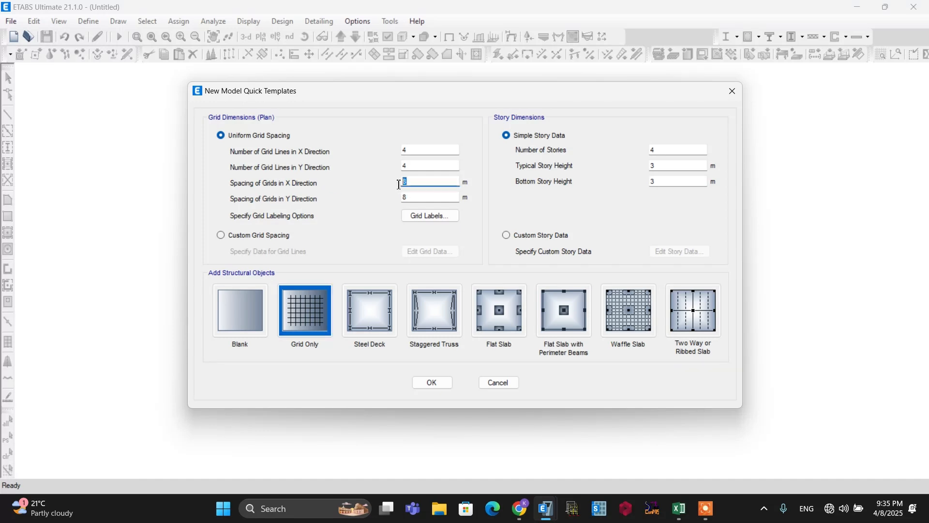
click(406, 197)
text(5)
click(667, 166)
click(661, 151)
click(433, 383)
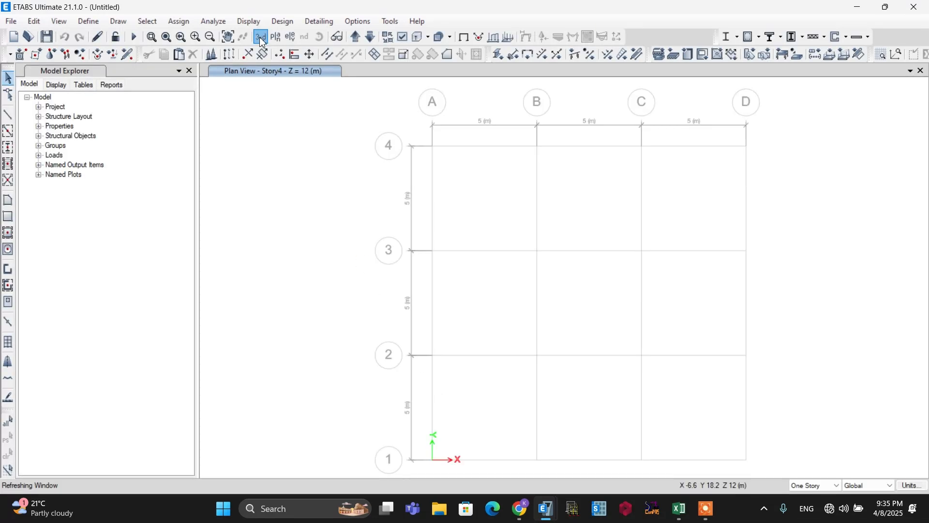
Set the drawing scope to All Stories and display the Story4 plan view.
click(261, 37)
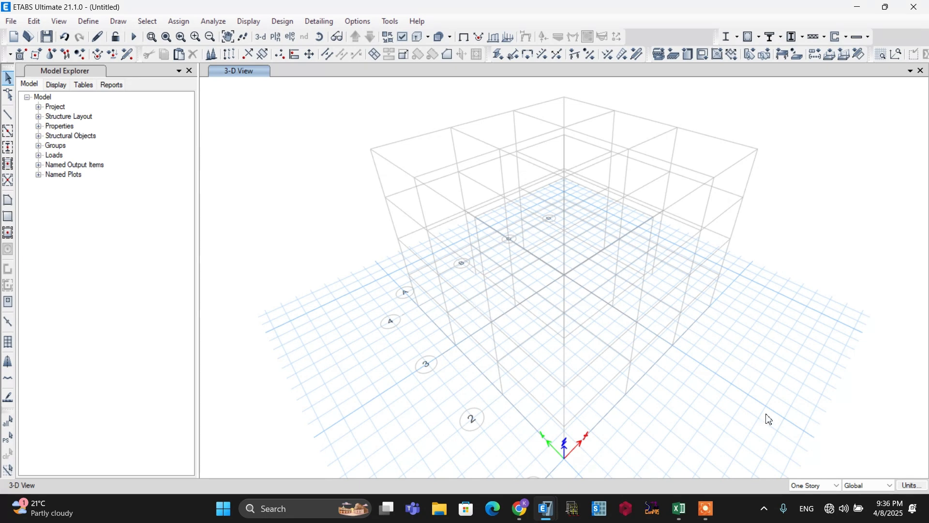
click(816, 483)
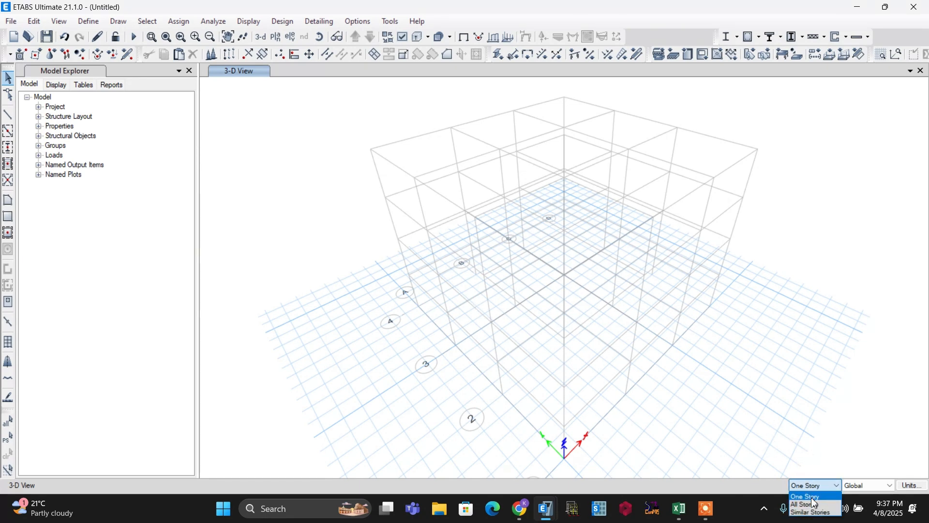
click(813, 500)
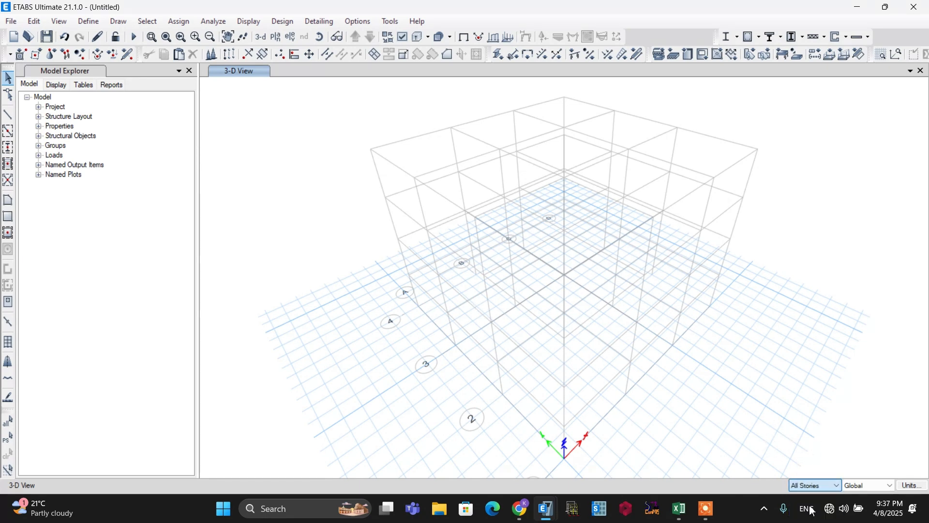
click(276, 36)
click(410, 402)
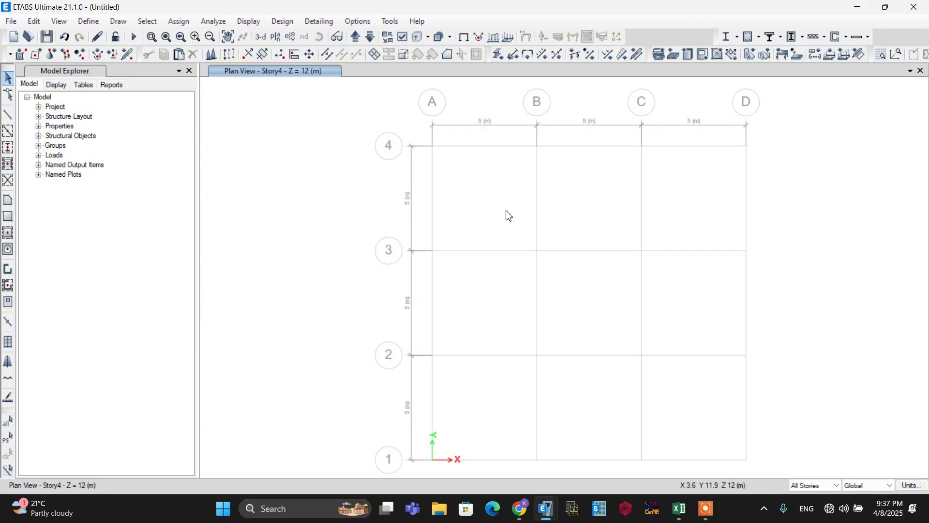
Quick-draw C30X50 columns at grid intersections B2, B3, C2 and C3.
click(8, 150)
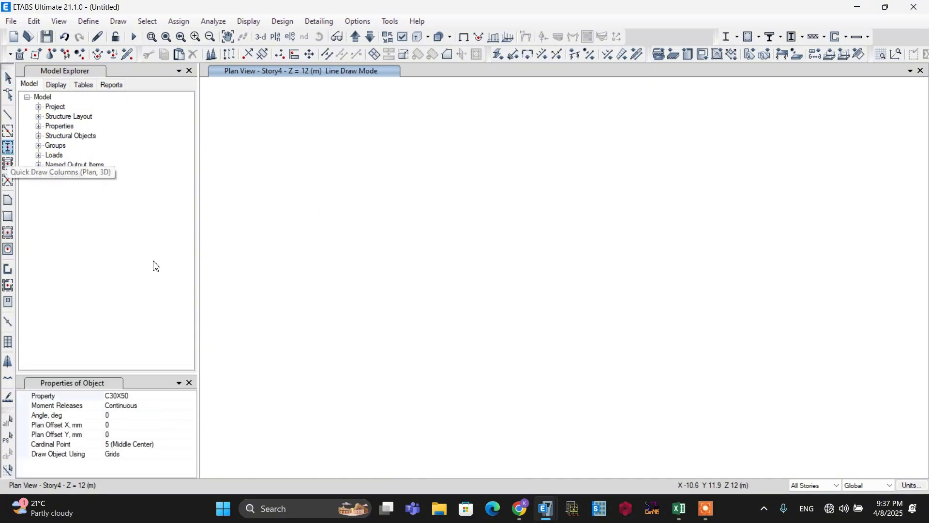
click(154, 397)
click(192, 395)
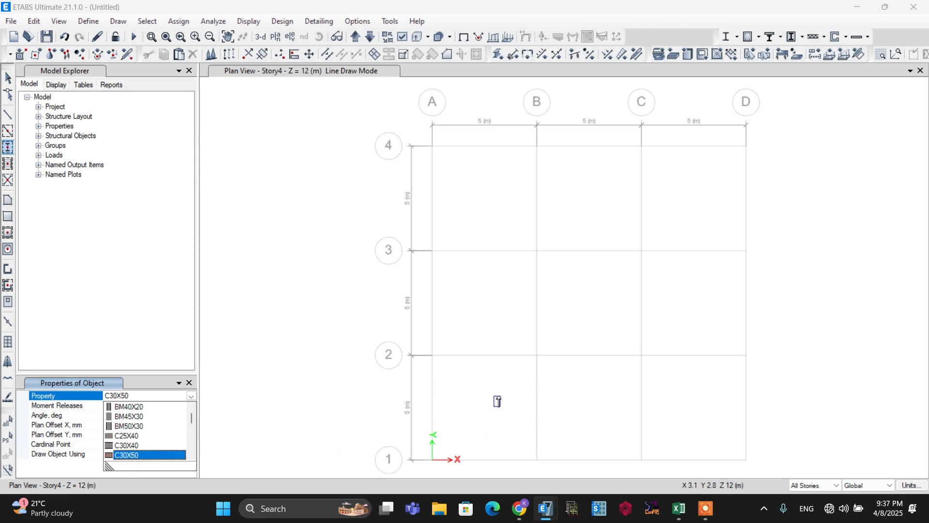
drag(497, 211, 678, 389)
click(189, 383)
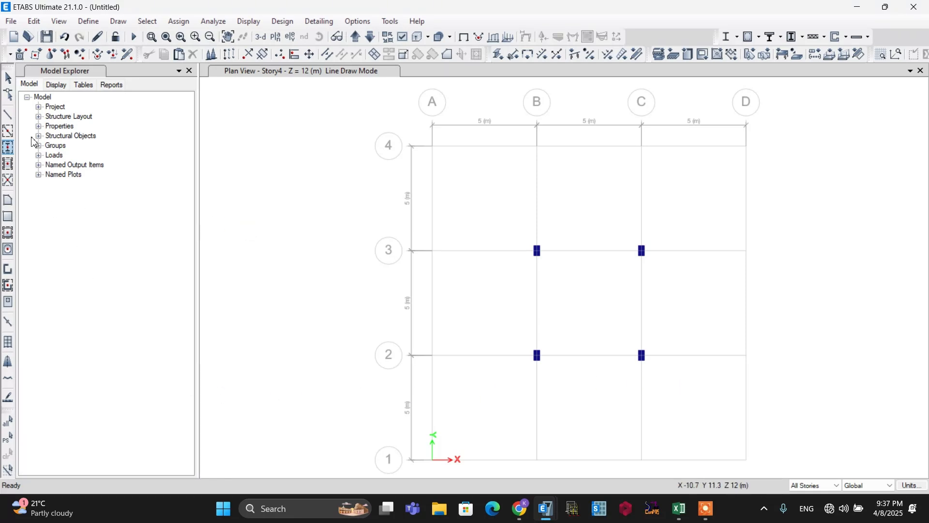
click(8, 79)
Quick-draw BM40X20 beams along the four sides of the bay between grids B–C and 2–3, and show them in 3D.
click(10, 132)
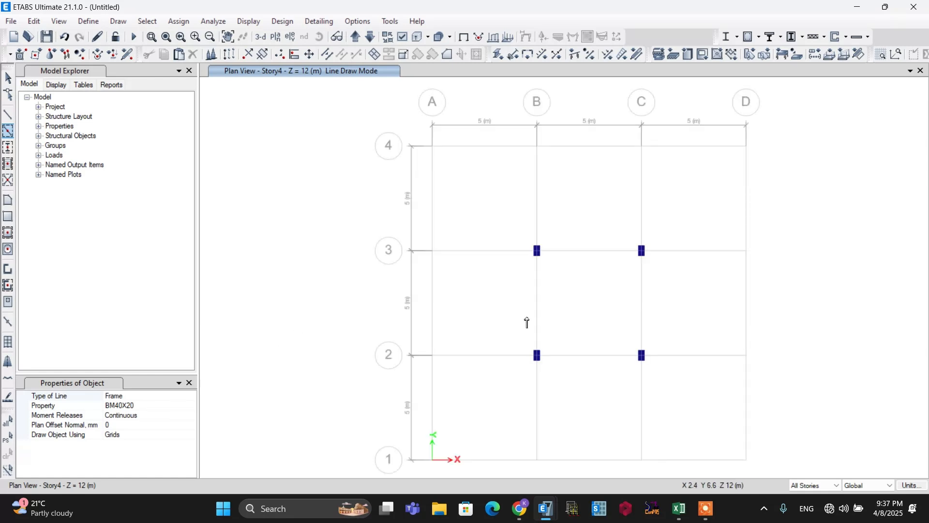
mouse_move(509, 213)
mouse_down()
mouse_move(672, 391)
mouse_move(668, 383)
mouse_up()
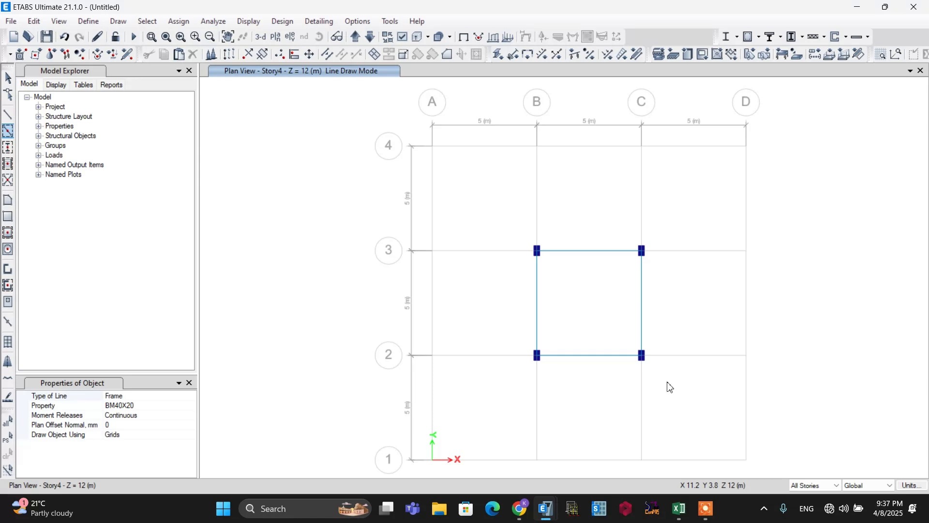
key(Escape)
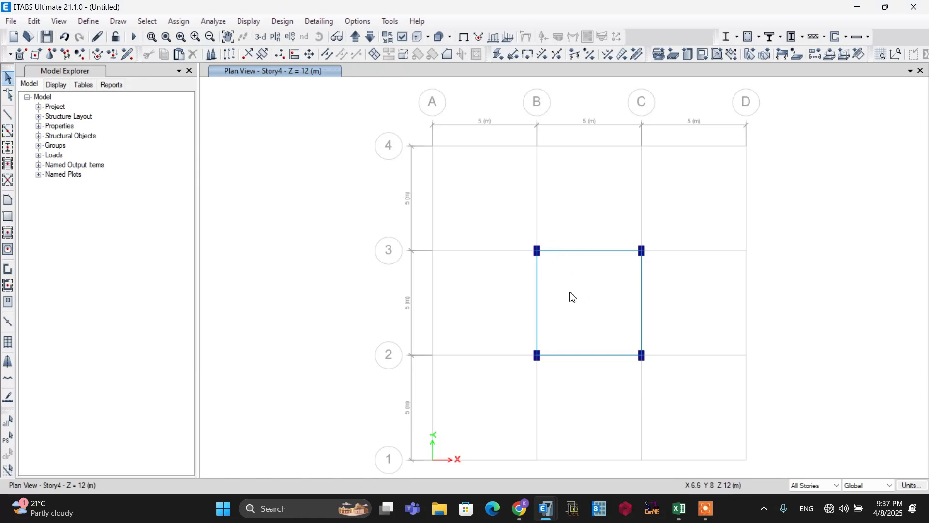
click(260, 39)
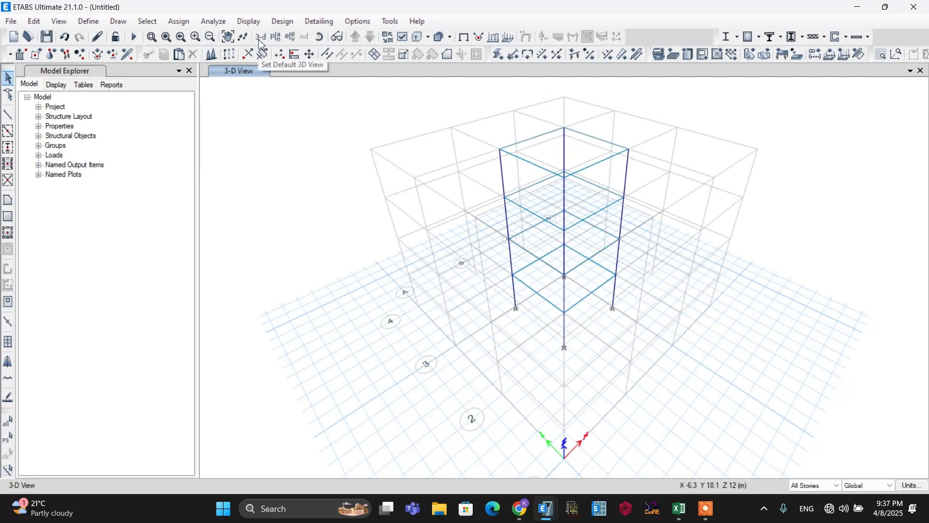
In the Story4 plan, replicate the beam on grid line 3 between B and C once with dy of -2.5 m.
click(276, 37)
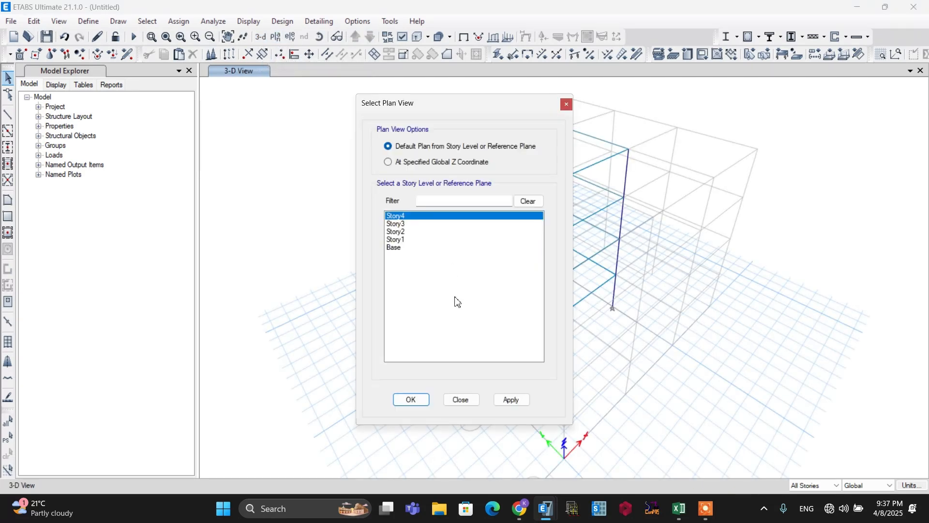
click(420, 401)
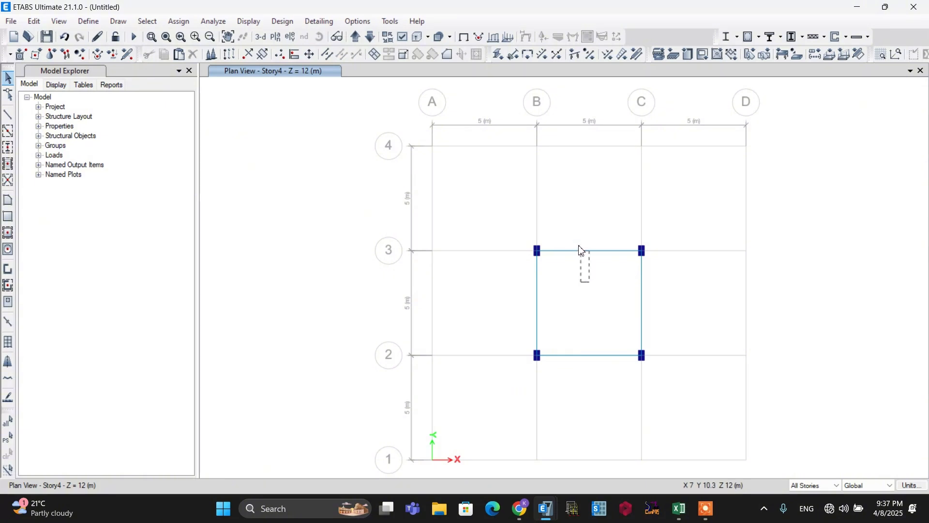
drag(581, 250, 580, 248)
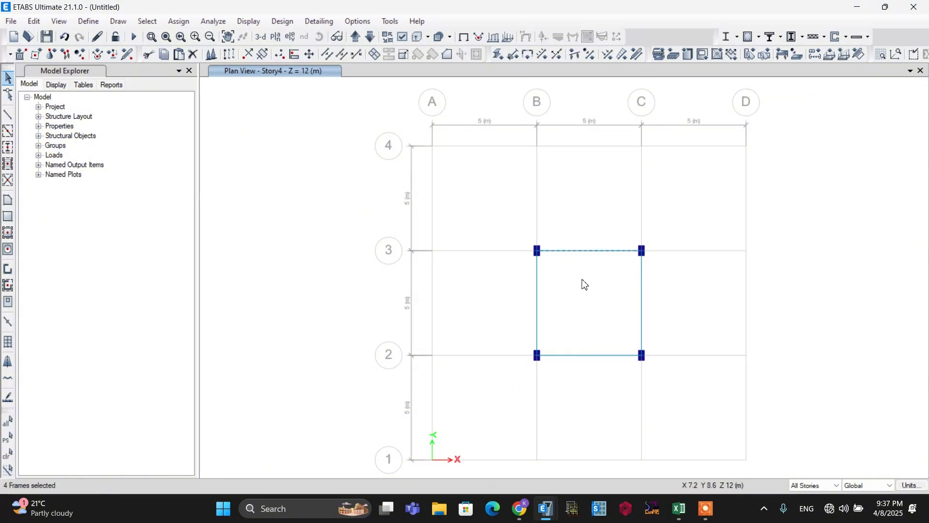
click(230, 56)
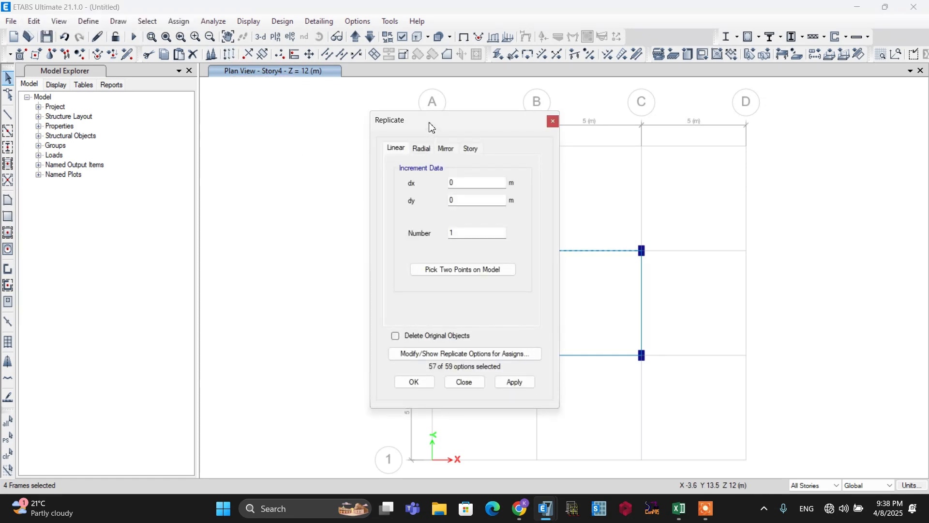
drag(430, 127, 230, 120)
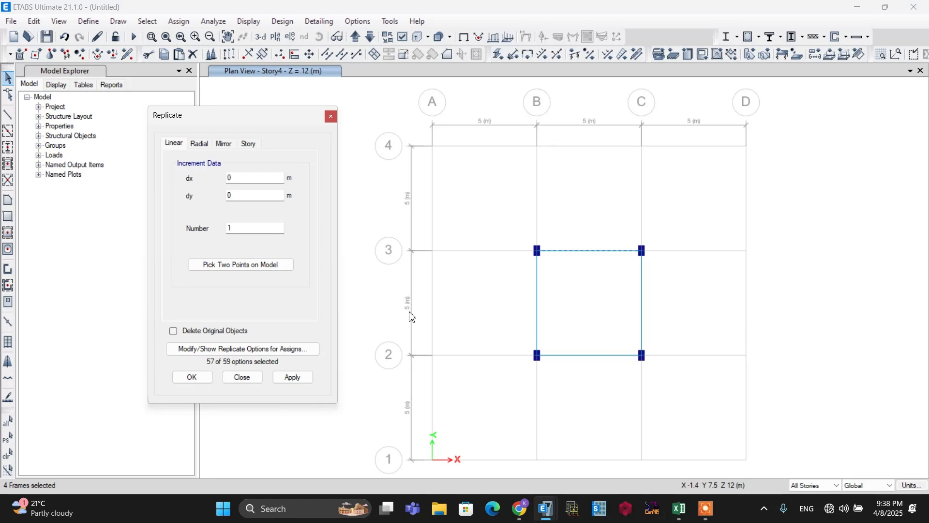
double_click(228, 195)
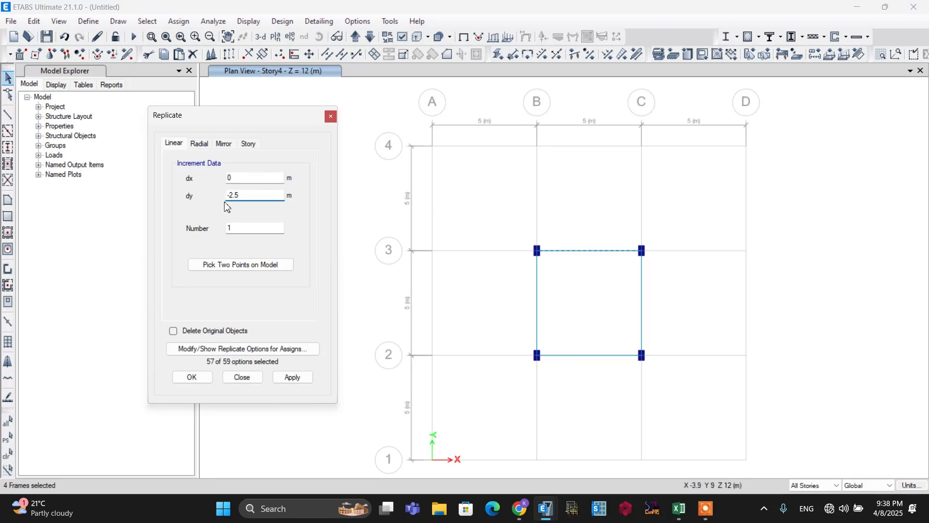
click(190, 379)
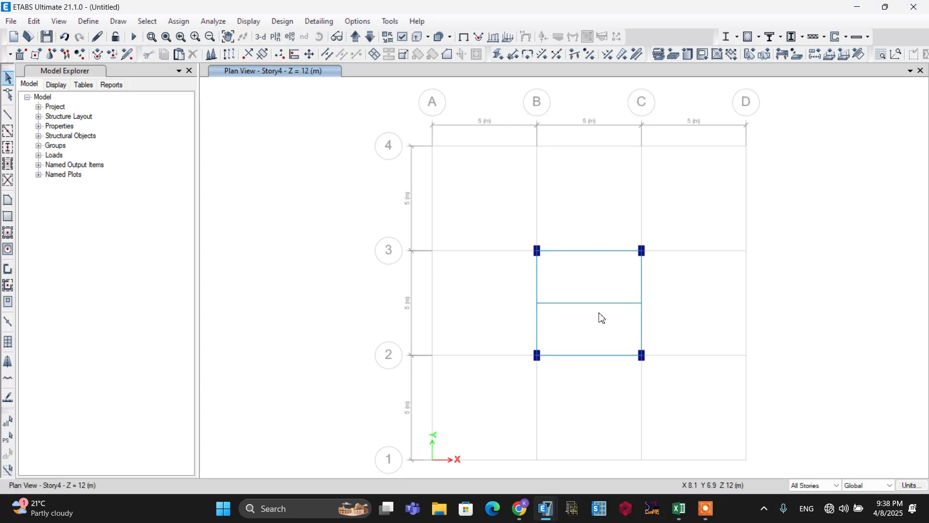
Divide the middle beam between grid lines 2 and 3 into 2 frame objects.
drag(602, 316, 588, 289)
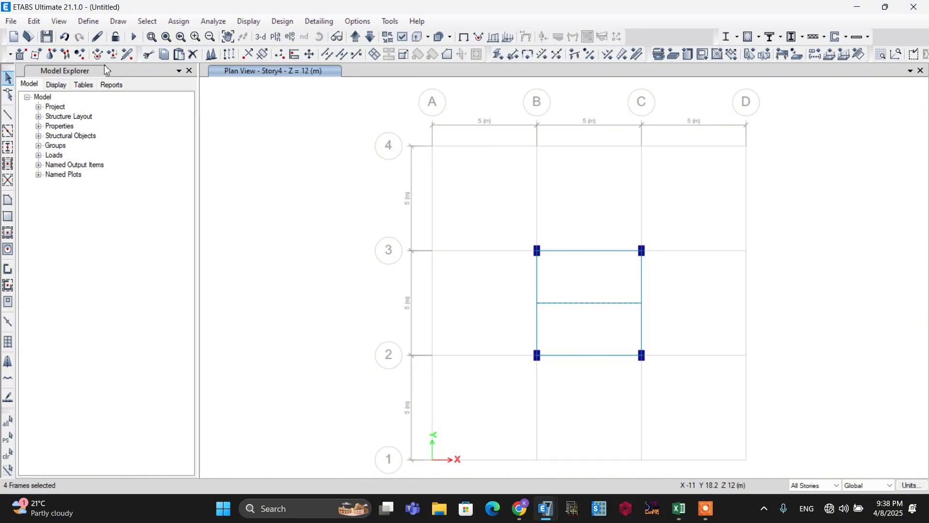
click(34, 22)
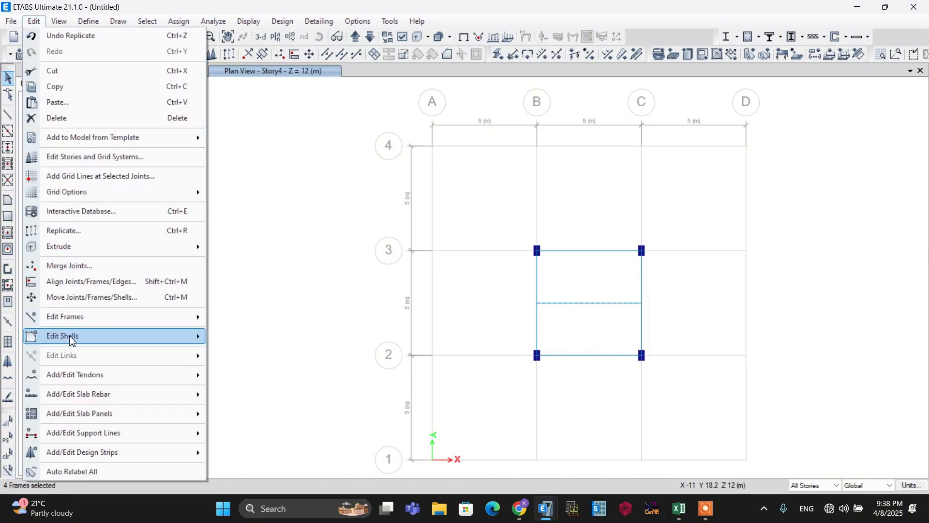
mouse_move(54, 324)
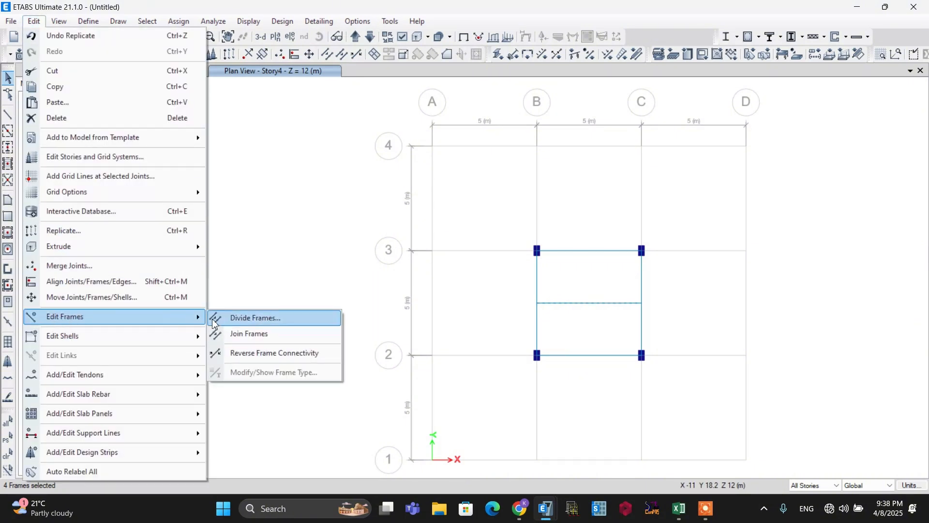
click(261, 322)
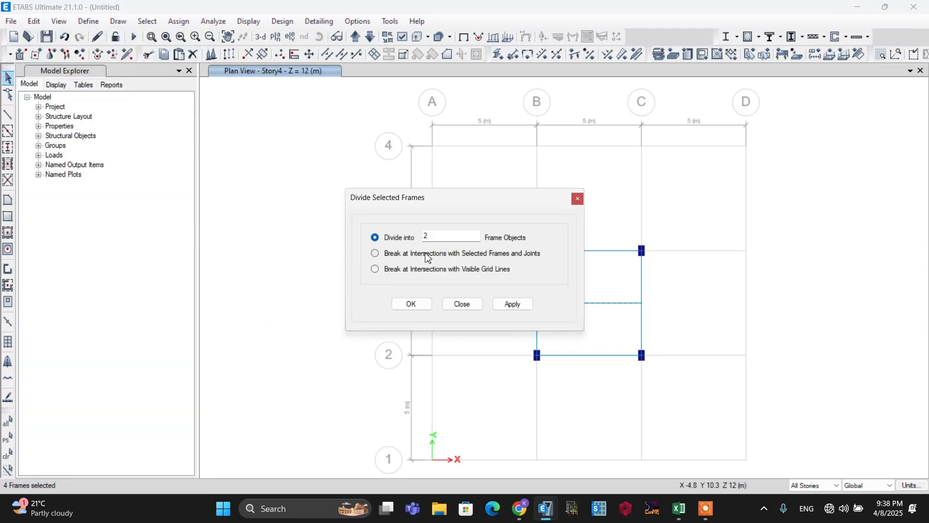
click(513, 304)
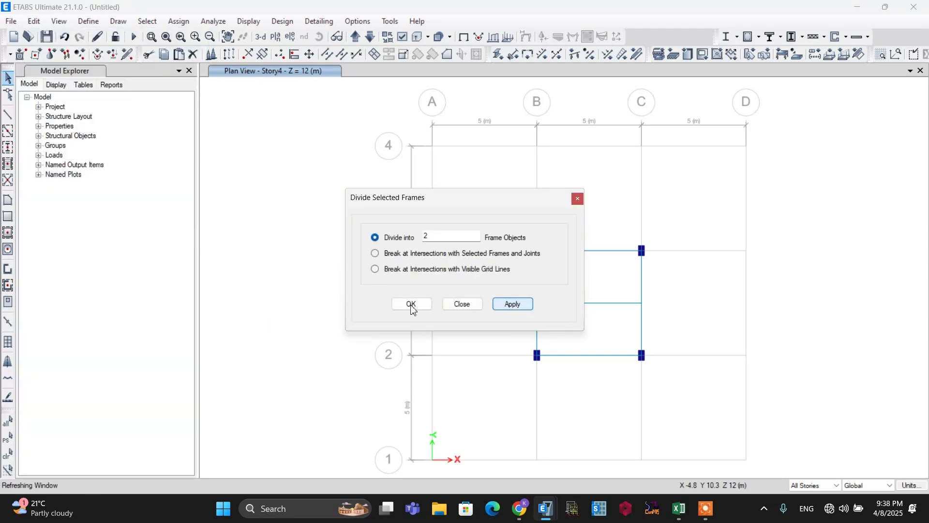
click(412, 303)
Delete the half of the divided middle beam that adjoins grid line C.
click(609, 303)
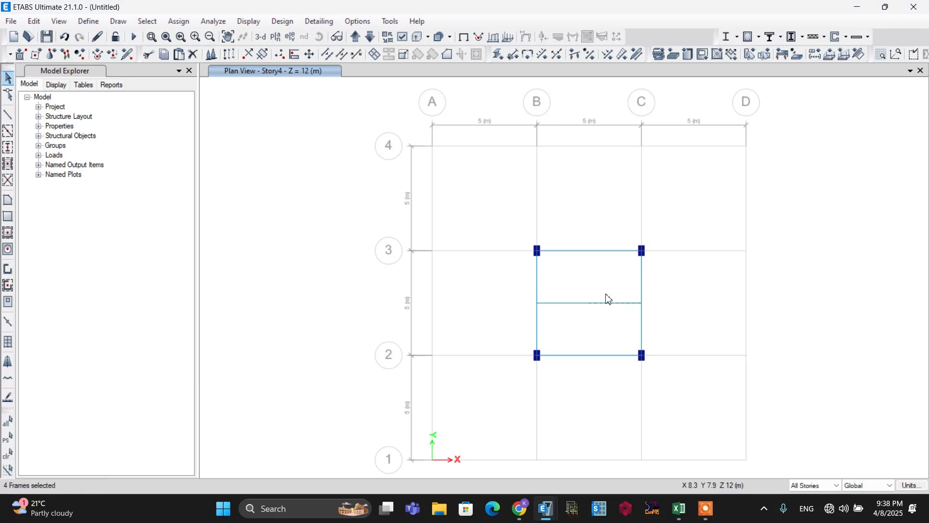
click(563, 302)
click(578, 325)
click(609, 293)
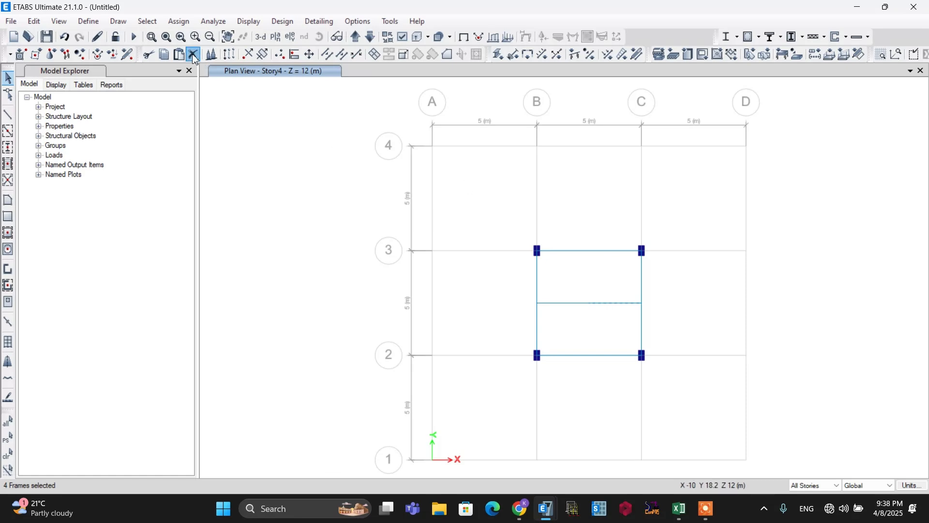
click(193, 53)
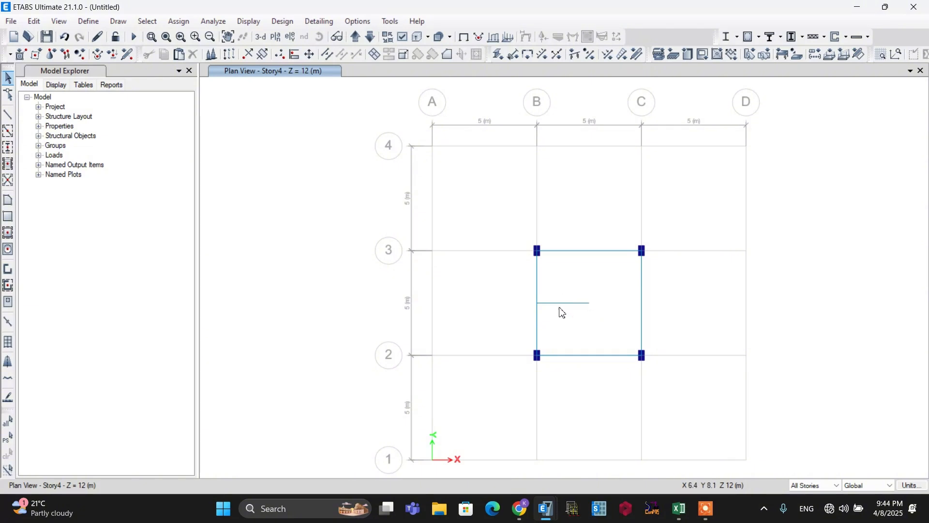
Set STAIR180 as the current property for rectangular floor areas.
click(589, 304)
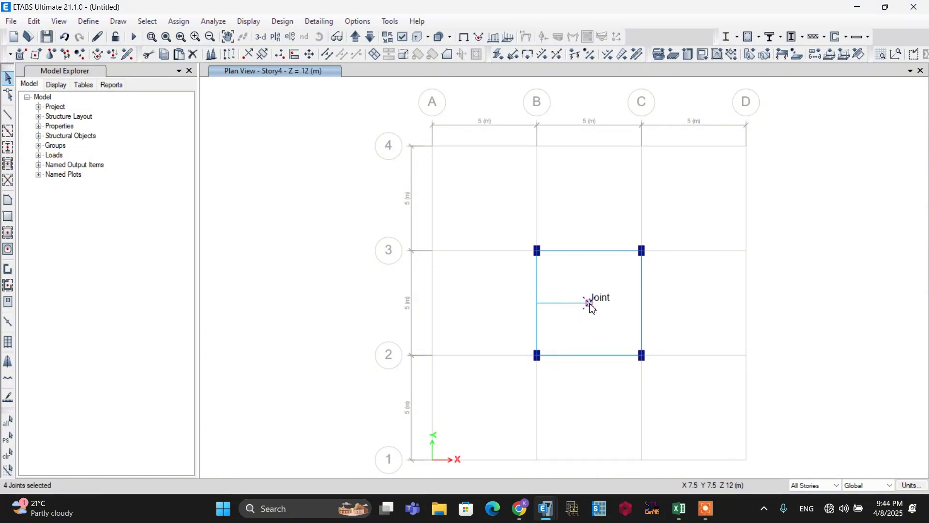
click(589, 303)
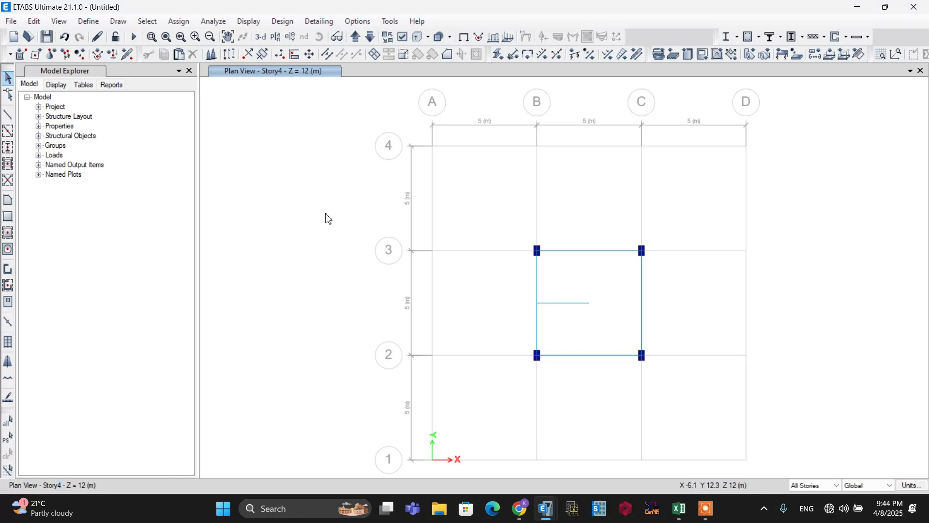
click(8, 217)
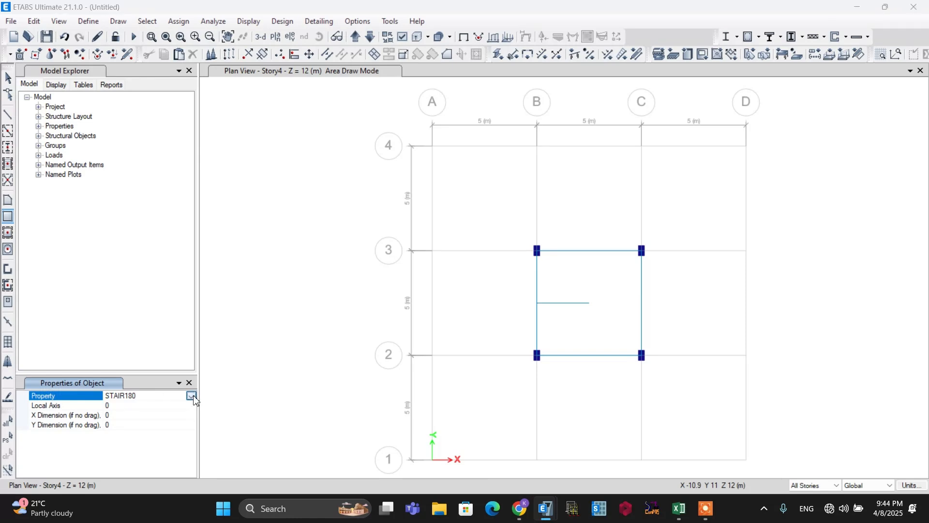
click(192, 396)
click(127, 454)
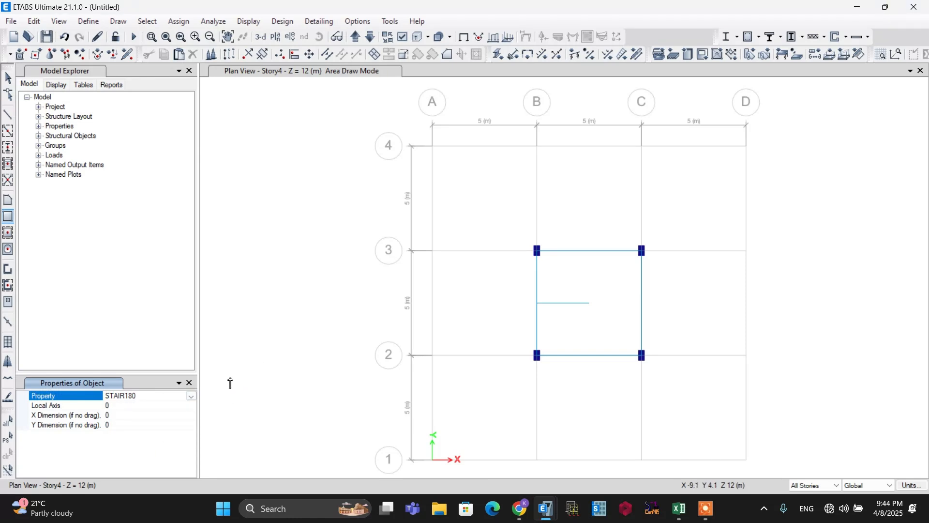
click(7, 80)
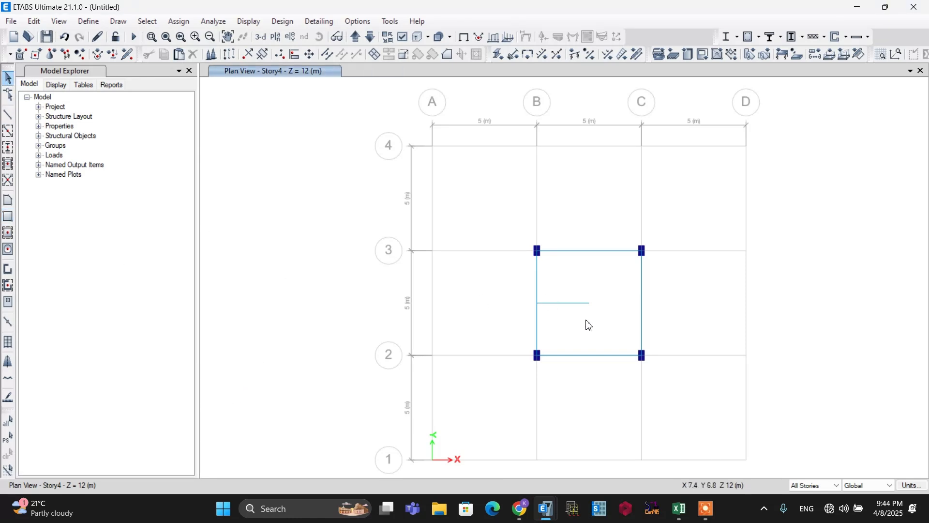
Set up a radial extrusion of the middle half beam into shells, rotating about its free end at X 7.5, Y 7.5 m.
click(562, 302)
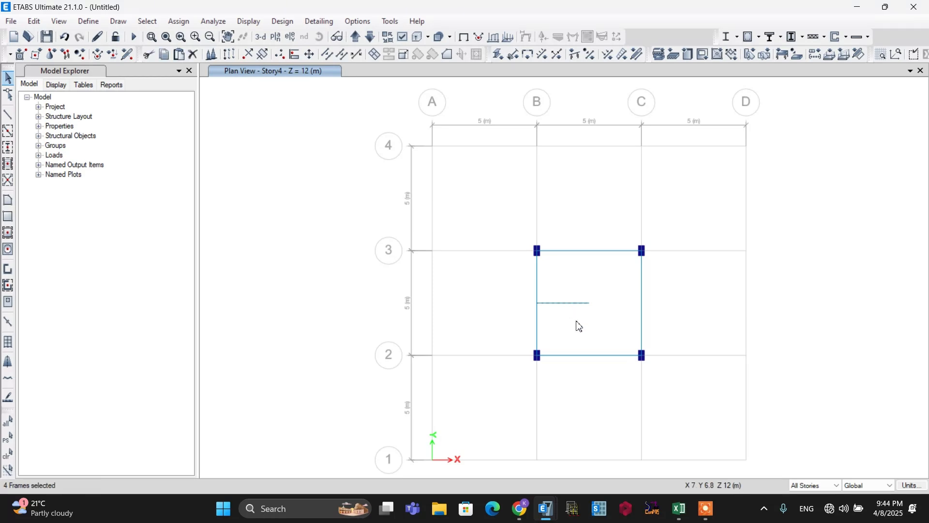
click(35, 22)
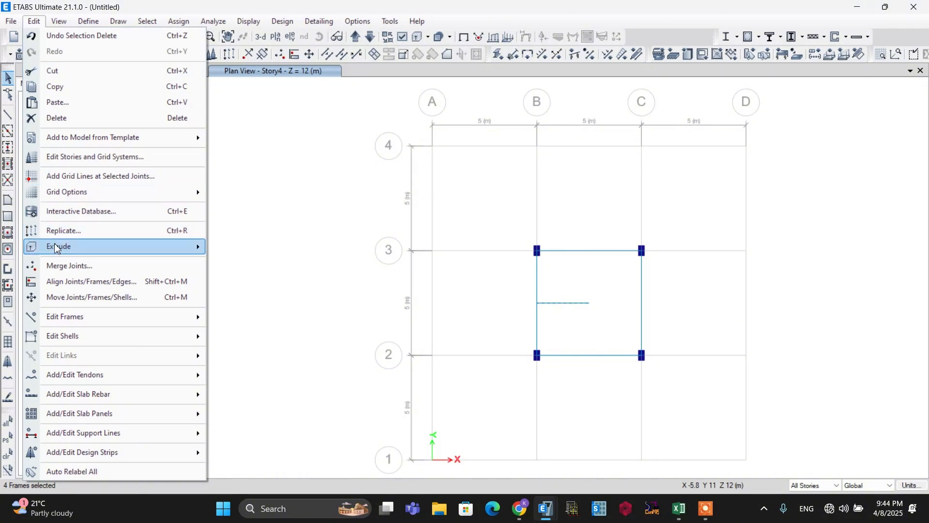
mouse_move(62, 253)
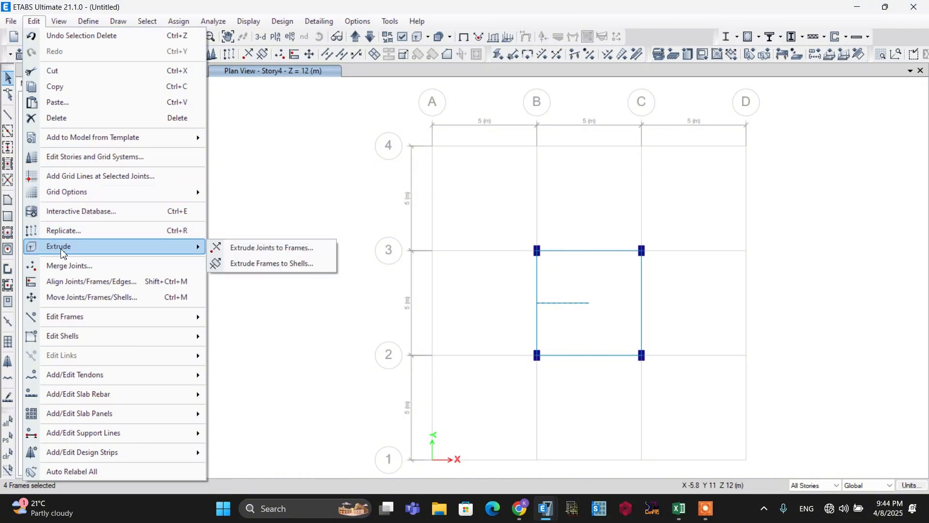
click(259, 266)
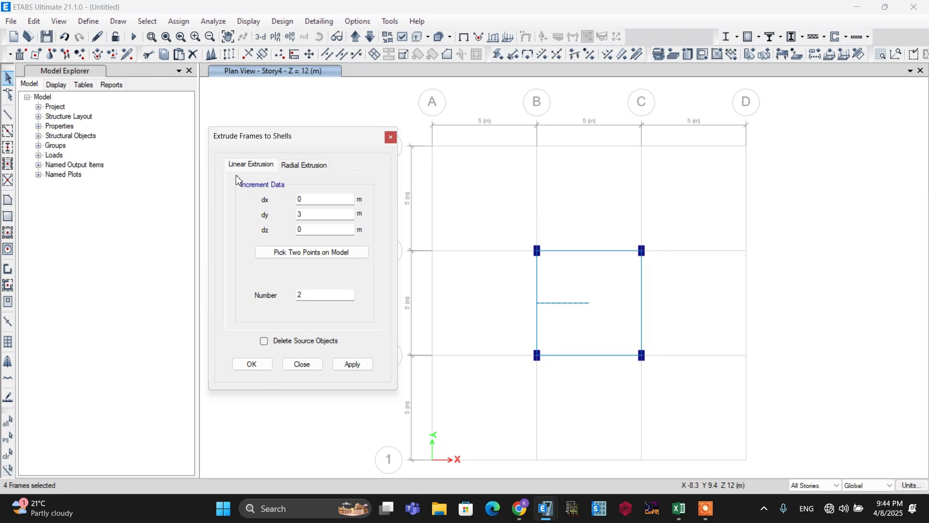
click(296, 166)
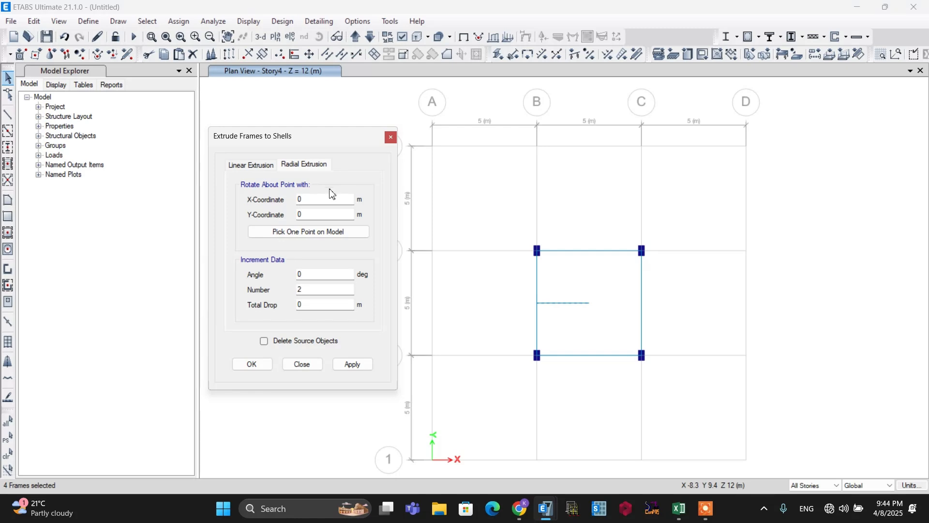
click(293, 232)
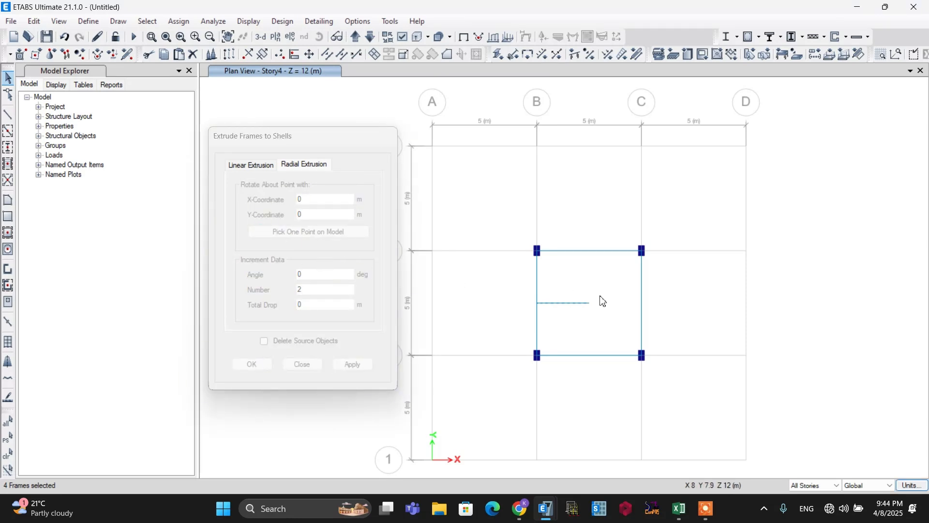
click(591, 303)
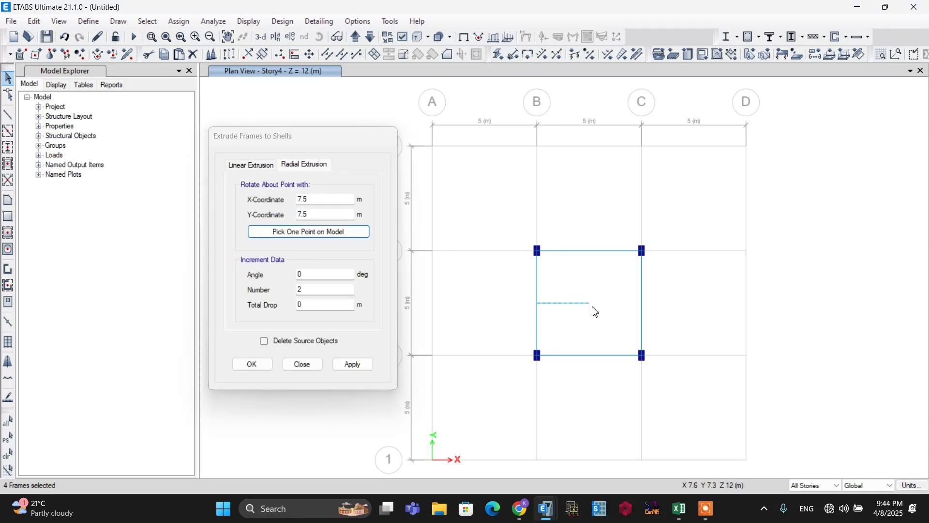
click(592, 304)
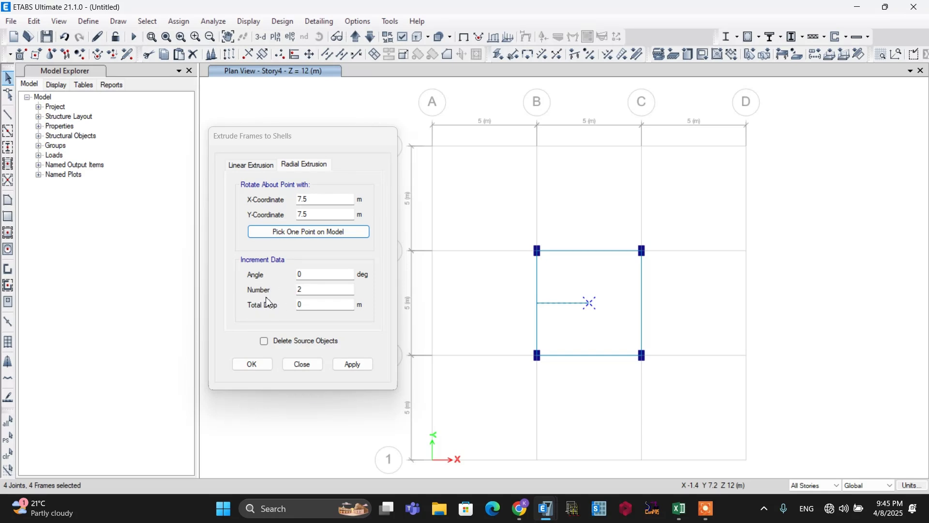
Extrude the half beam radially with an angle of 12.857 degrees, number 28 and a total drop of 3 m, and show it in 3D.
click(309, 291)
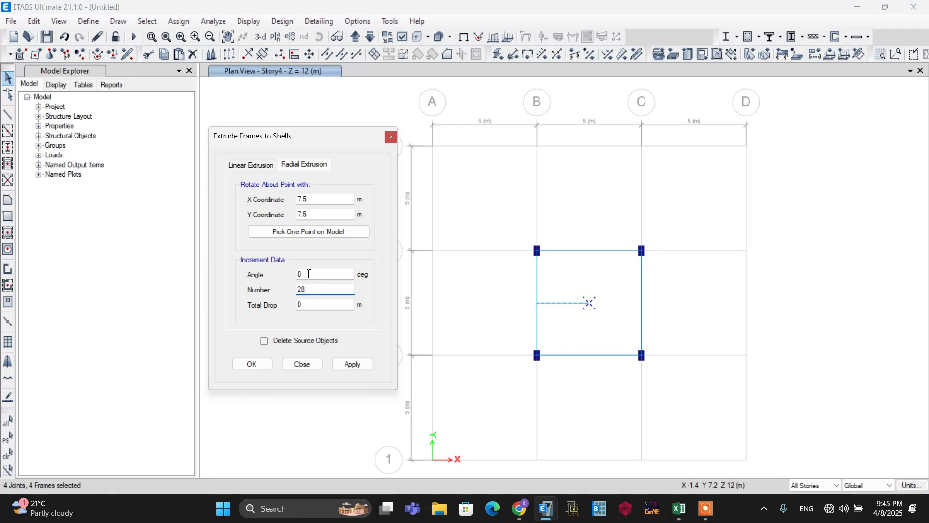
drag(309, 274, 291, 275)
key(Return)
double_click(303, 306)
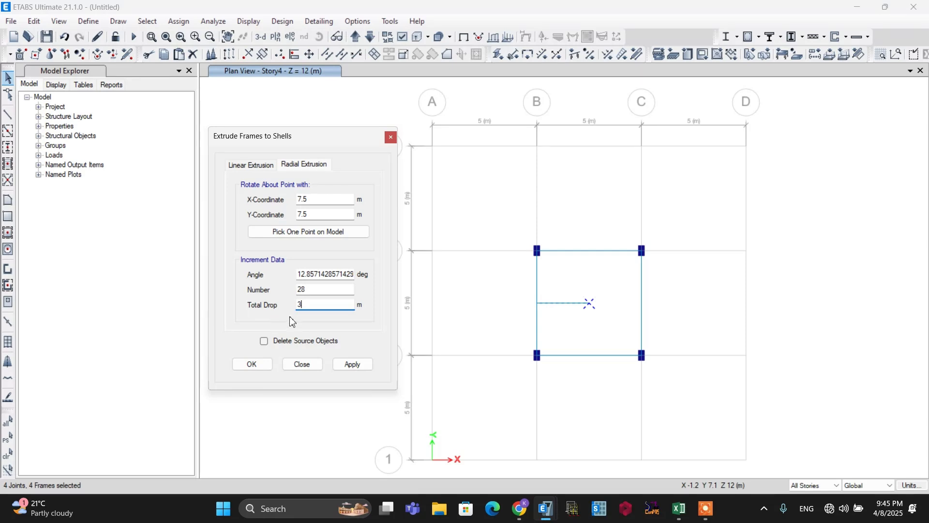
click(348, 366)
click(252, 365)
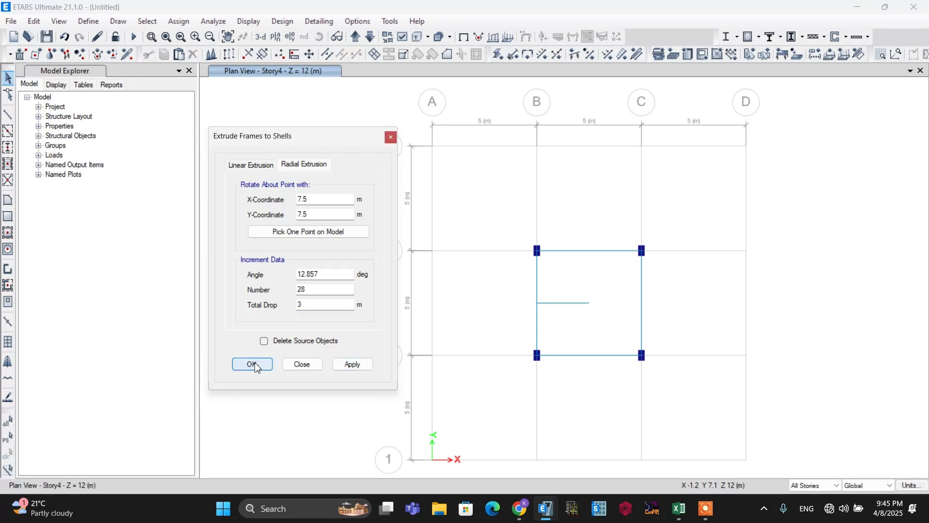
click(261, 38)
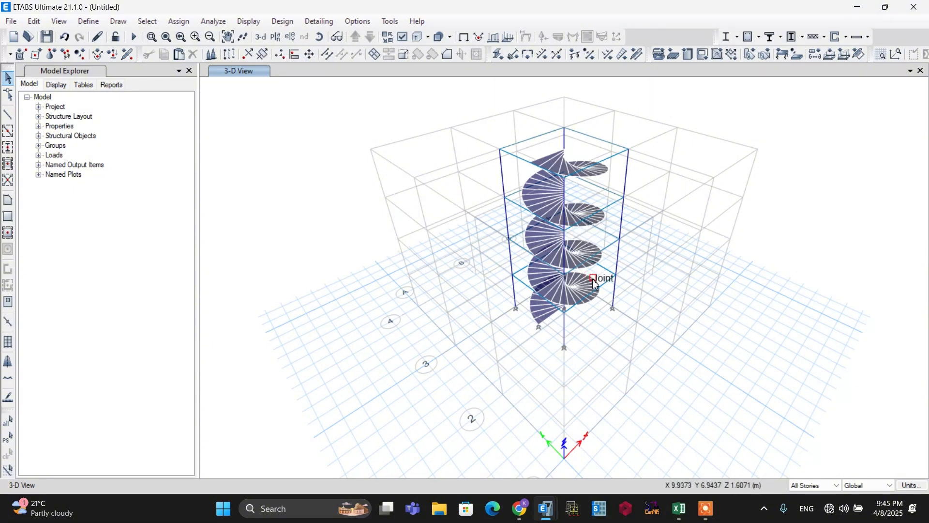
In the Story4 plan, draw a rectangular Slab180 floor from C3 to the midpoint of the beam on grid B.
click(280, 43)
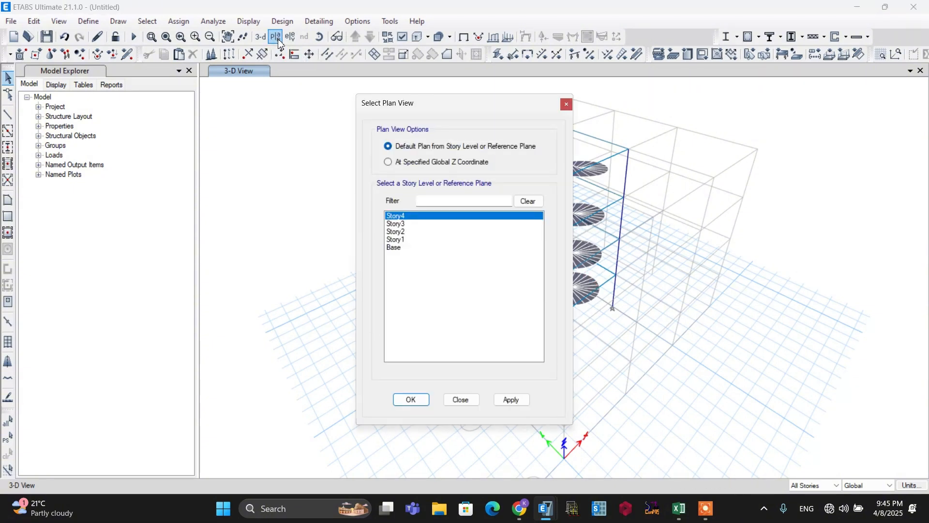
key(Return)
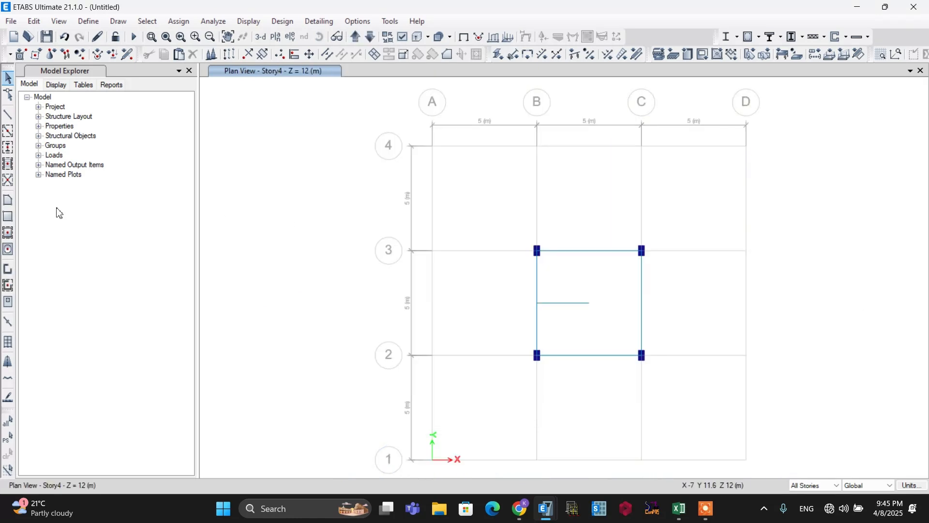
click(8, 217)
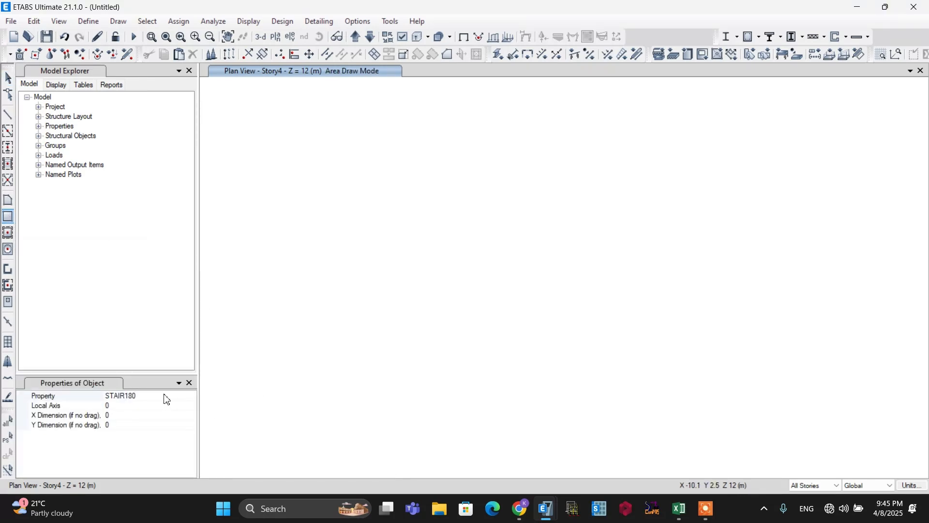
click(166, 400)
click(191, 396)
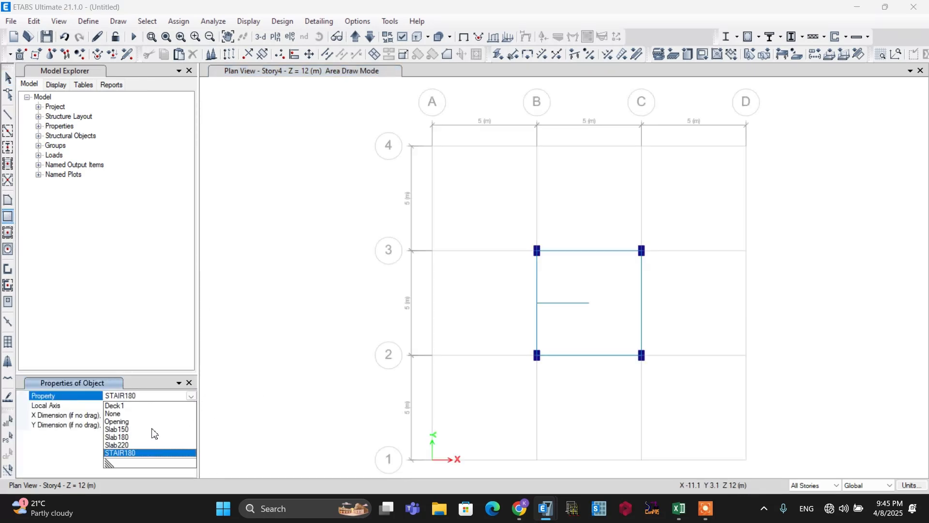
click(127, 438)
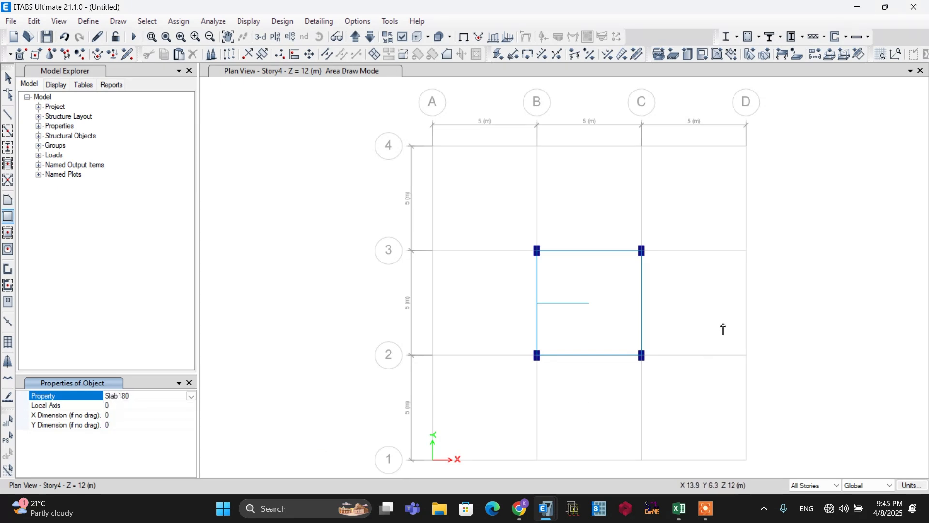
drag(642, 251, 537, 303)
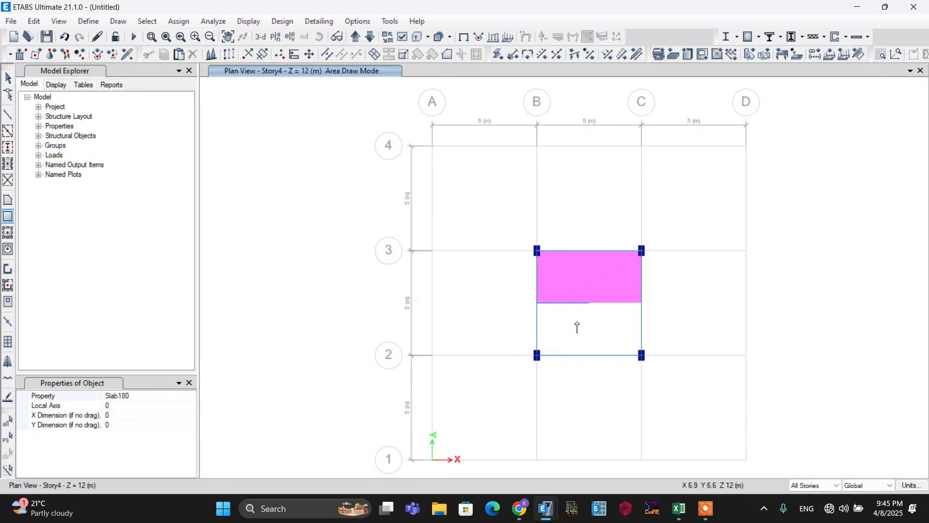
key(Escape)
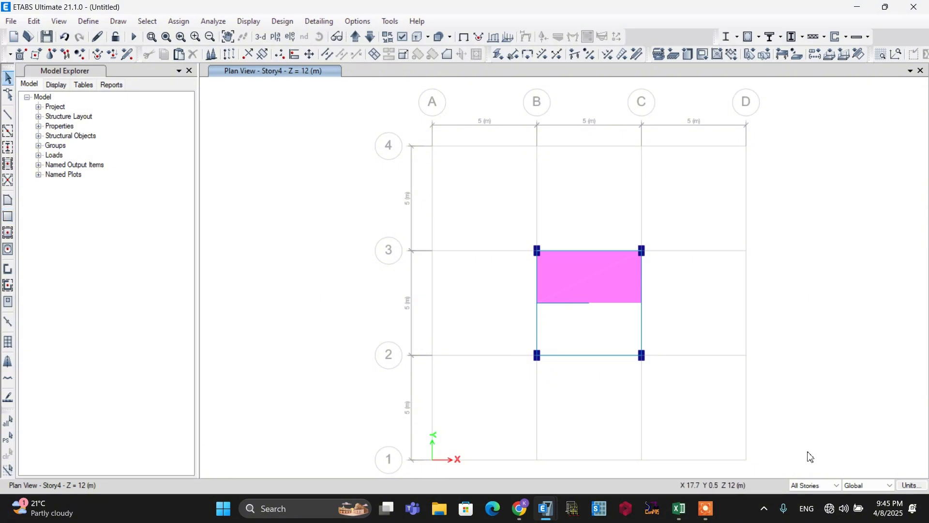
Delete the half beam along the slab's inner edge on all stories and show the model in 3D.
click(565, 305)
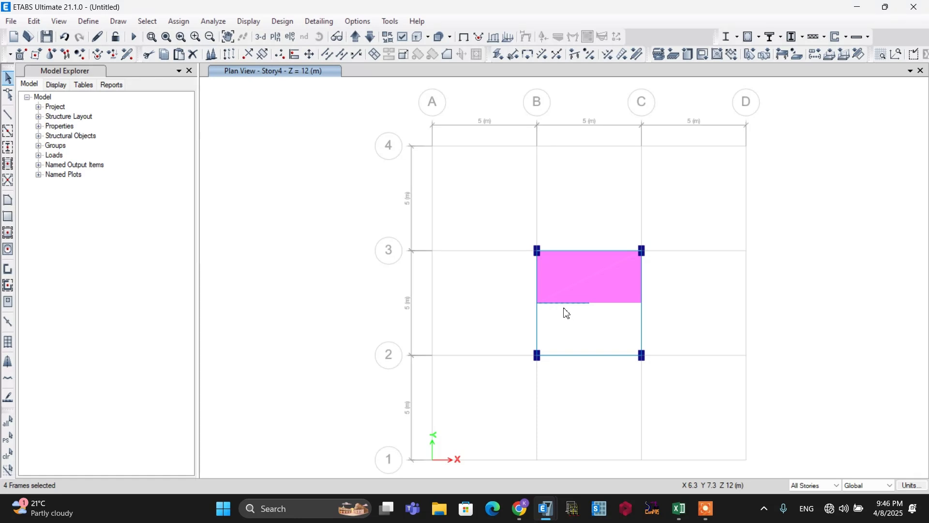
click(193, 54)
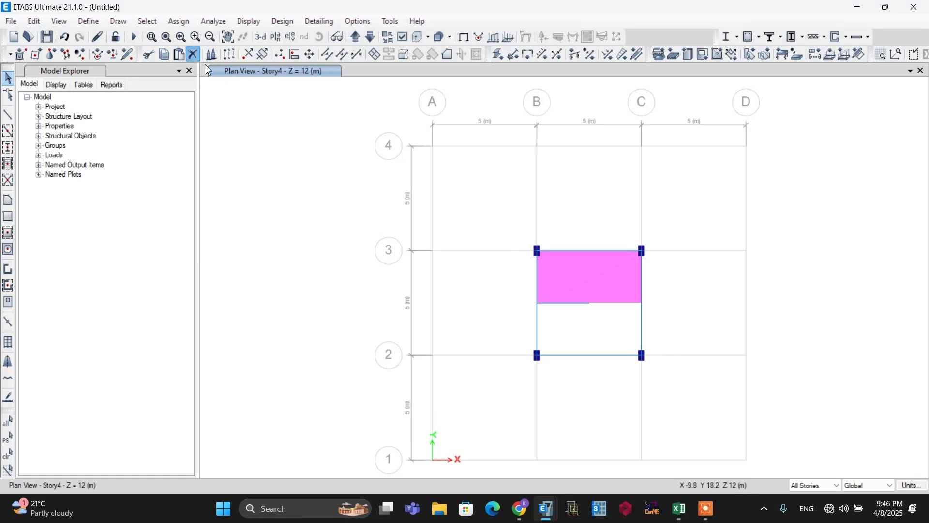
click(261, 37)
Restrict editing to One Story and delete the slab panels on all levels below Story4, keeping the top one.
click(818, 486)
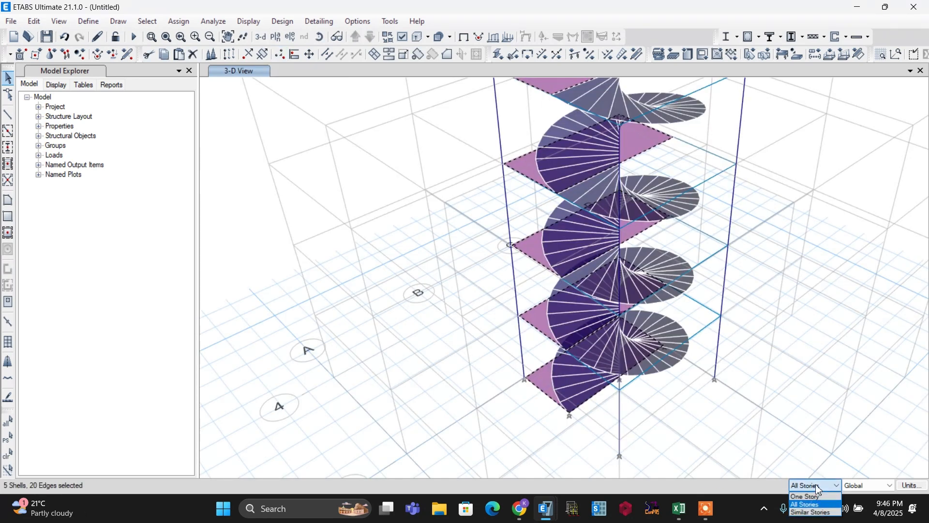
click(816, 498)
click(542, 379)
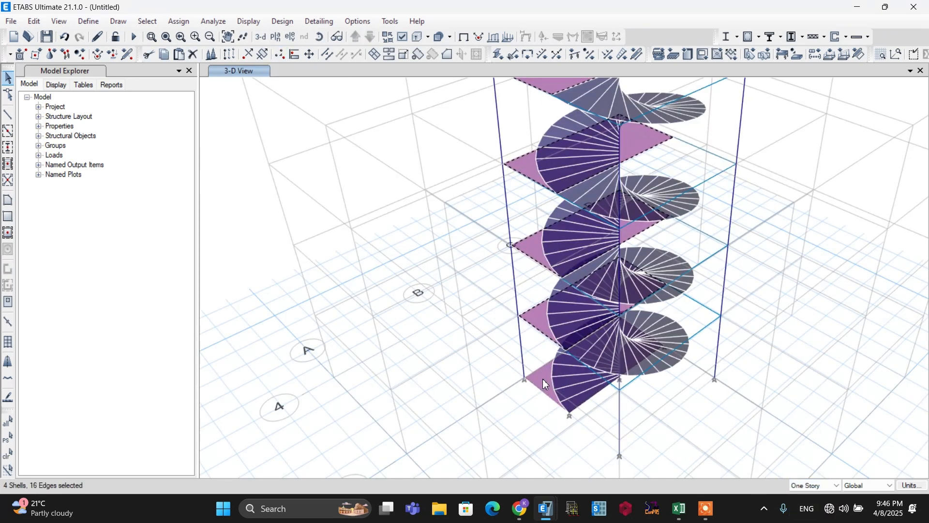
click(543, 386)
scroll(540, 378, down, 3)
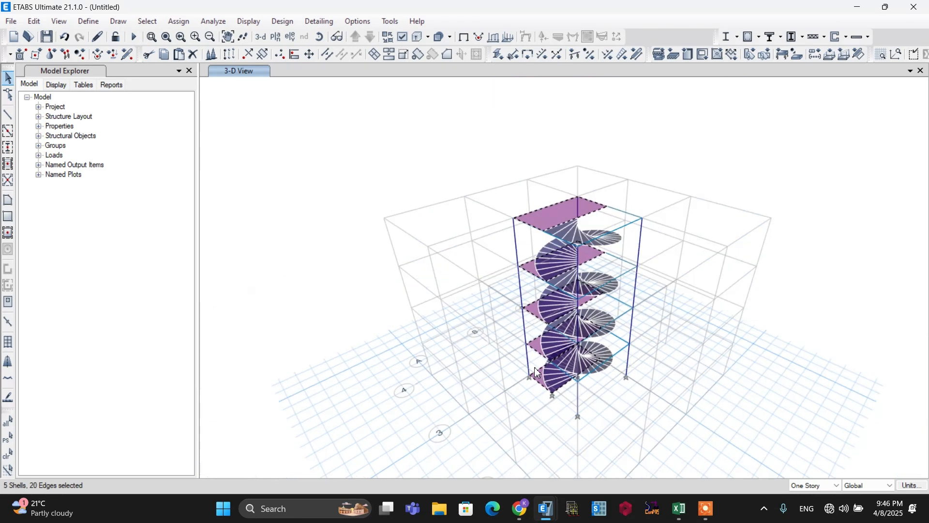
scroll(556, 199, up, 2)
click(554, 198)
scroll(544, 201, down, 2)
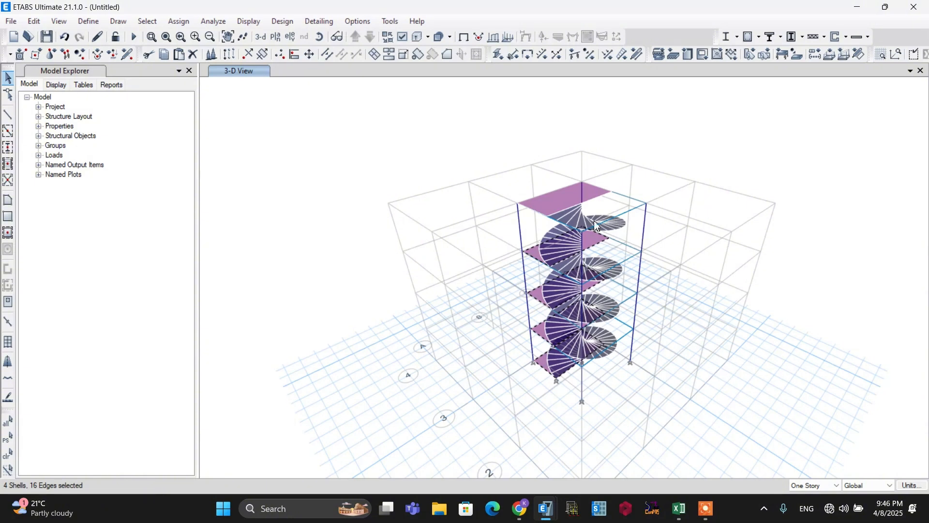
click(194, 55)
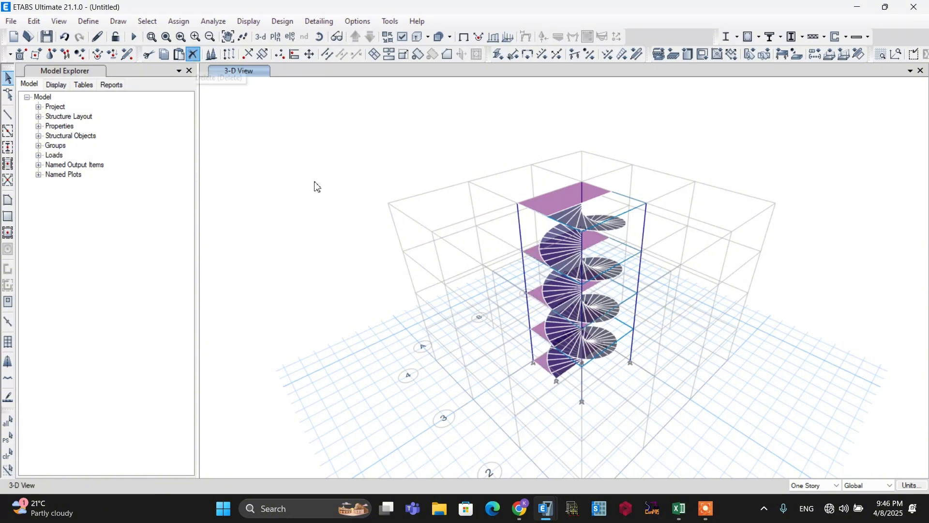
click(261, 37)
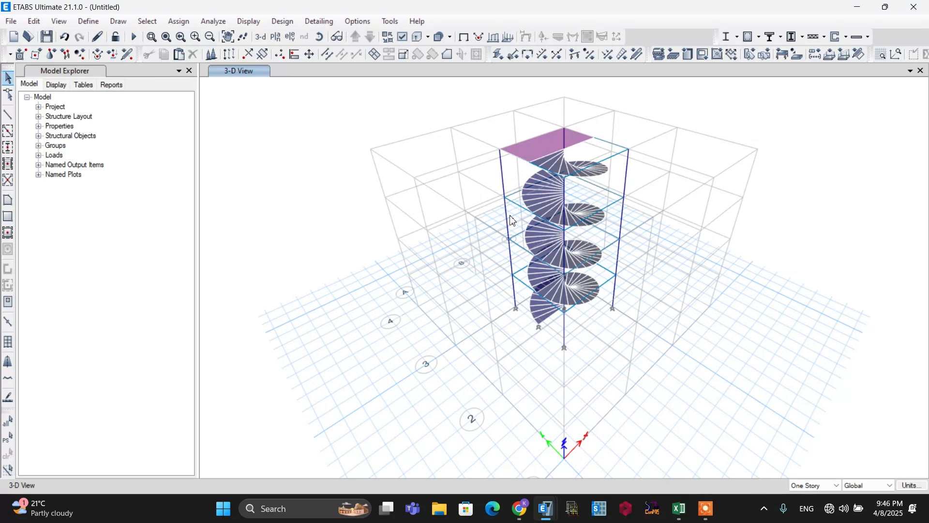
In the Story4 plan, apply edits to All Stories and select the joints at the midpoint of the grid B beam.
click(276, 37)
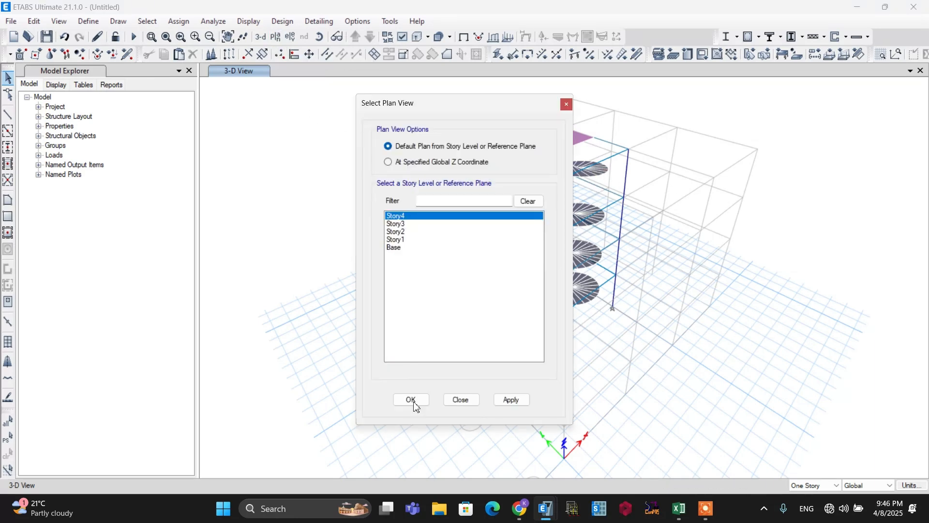
click(406, 401)
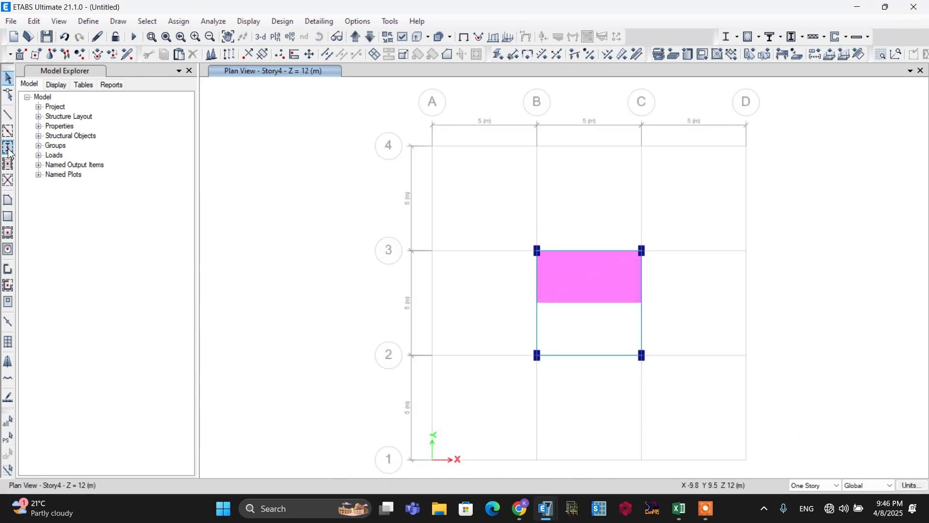
click(8, 114)
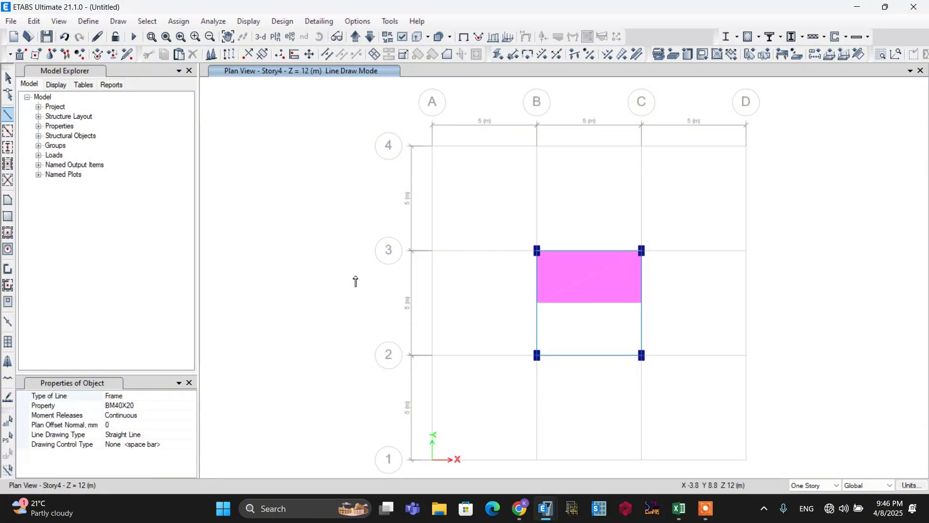
click(816, 485)
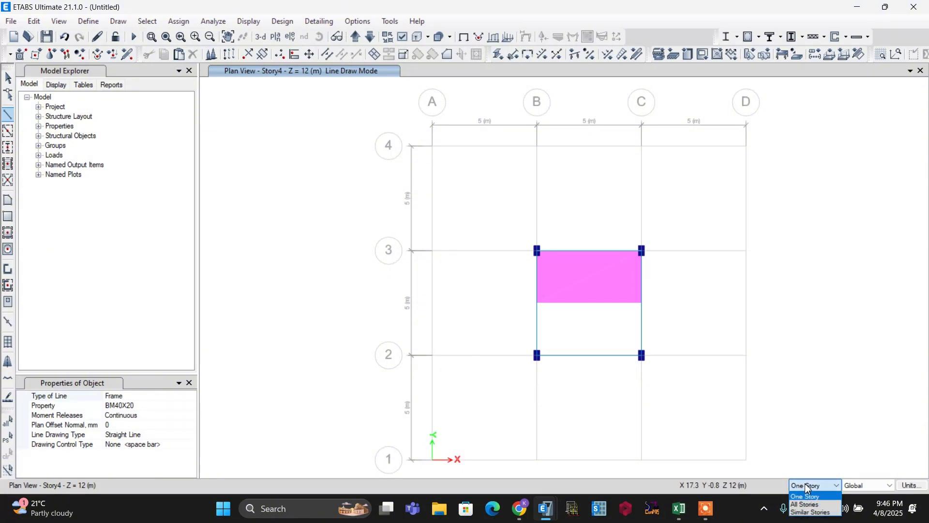
click(808, 509)
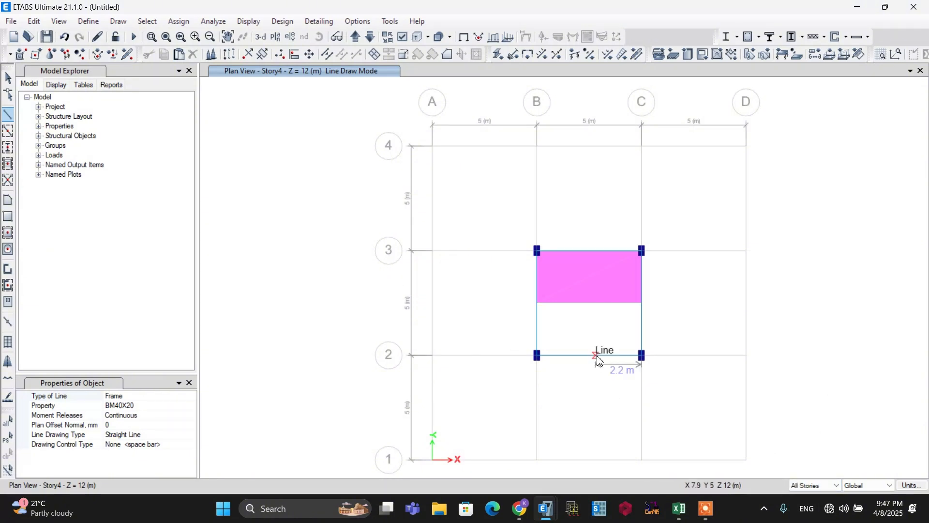
click(8, 78)
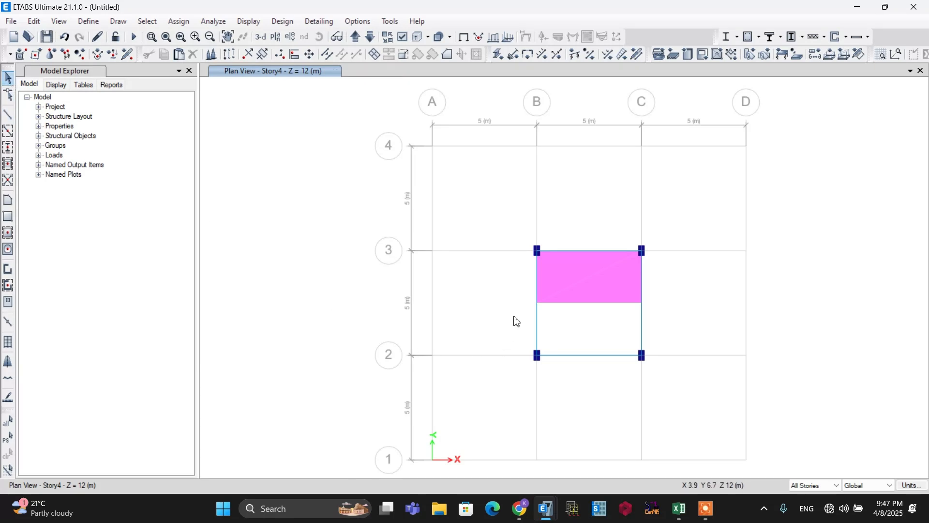
drag(516, 292, 548, 321)
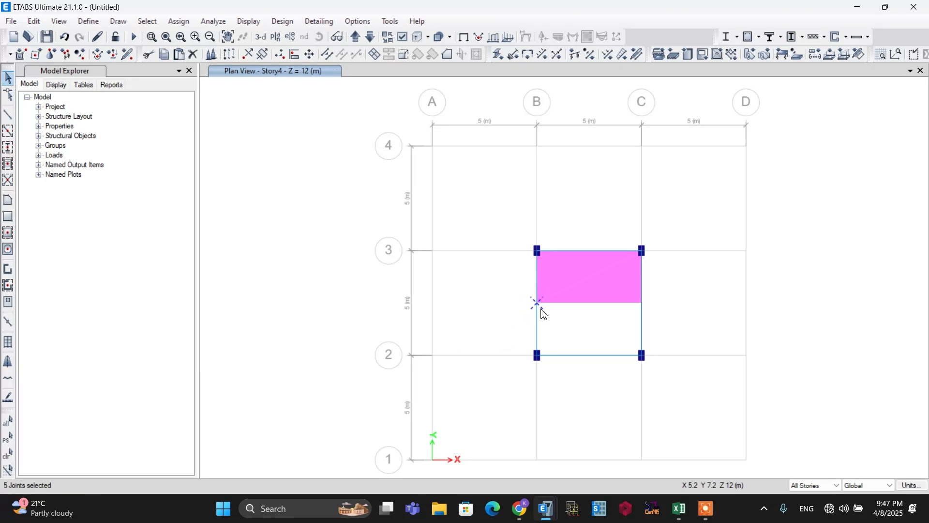
In the 3D view, restrict selection to One Story and remove the base-level joint at the foot of the stair from the selection.
click(266, 41)
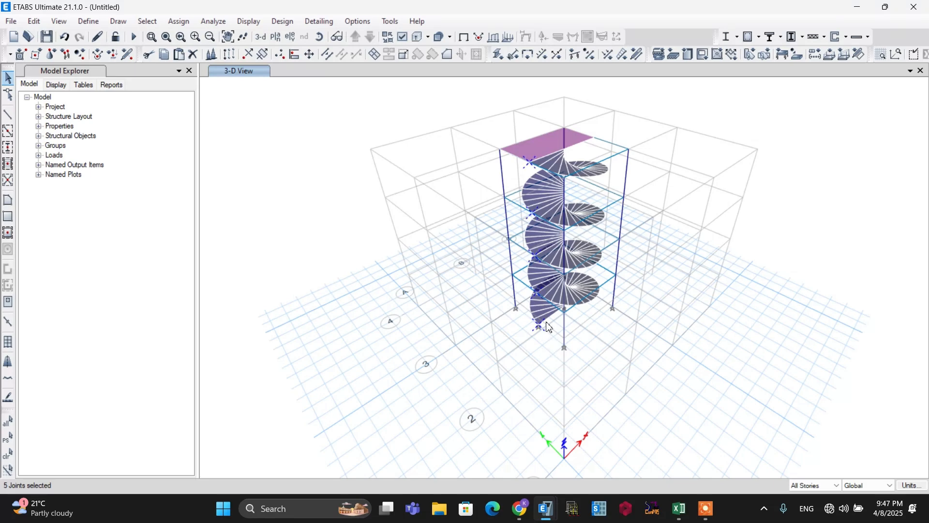
scroll(549, 327, up, 4)
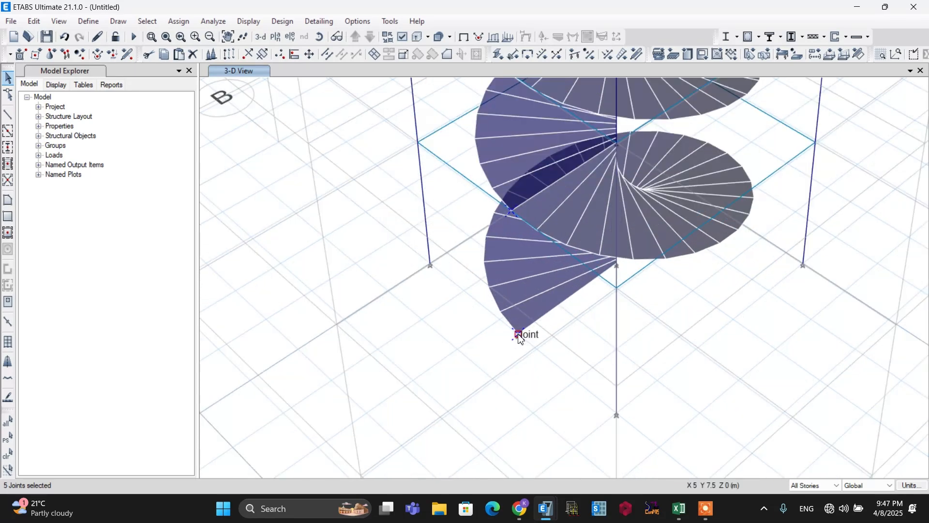
click(809, 486)
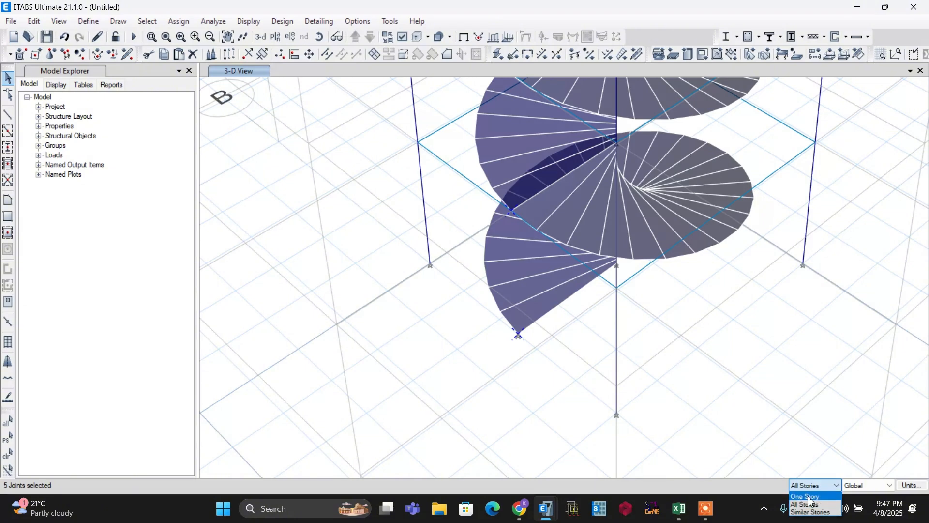
click(809, 497)
scroll(537, 392, down, 3)
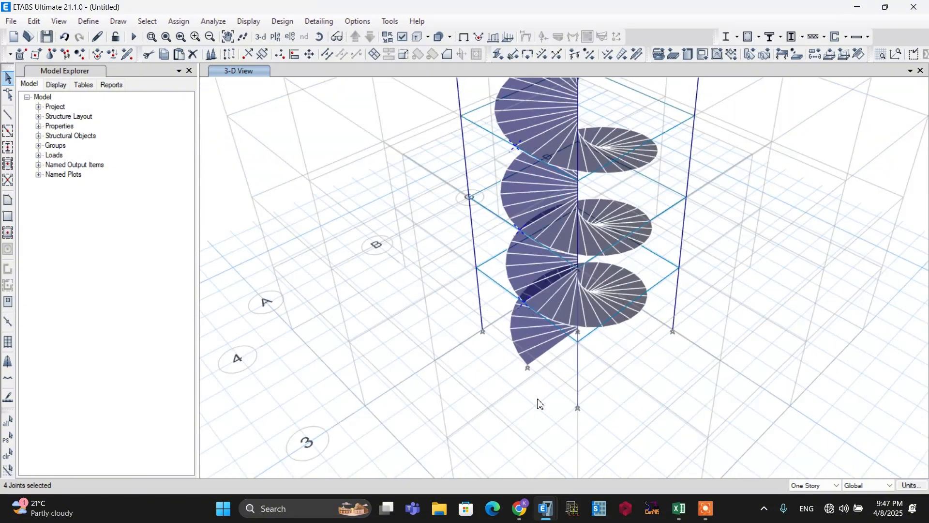
scroll(541, 404, down, 2)
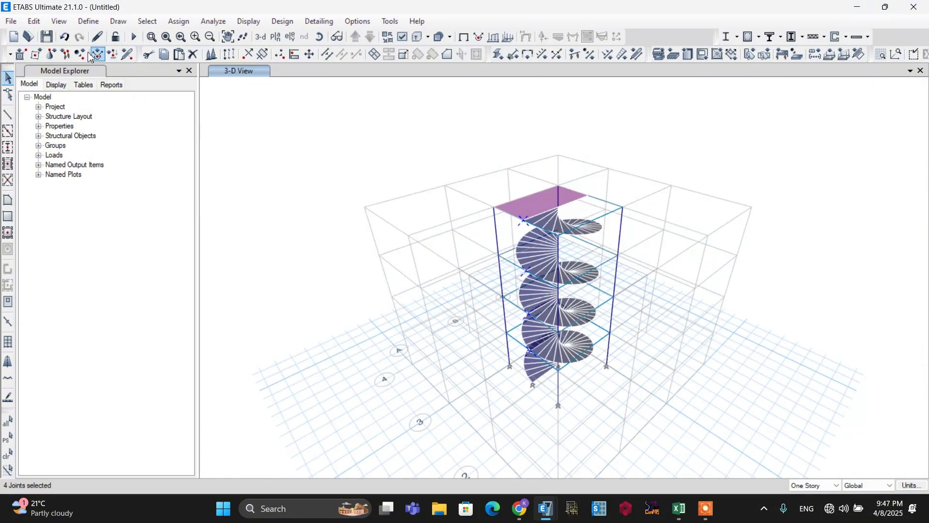
Set up a radial extrusion of the selected joints to frames, picking the bay's centre joint in the Story4 plan as rotation point.
click(35, 23)
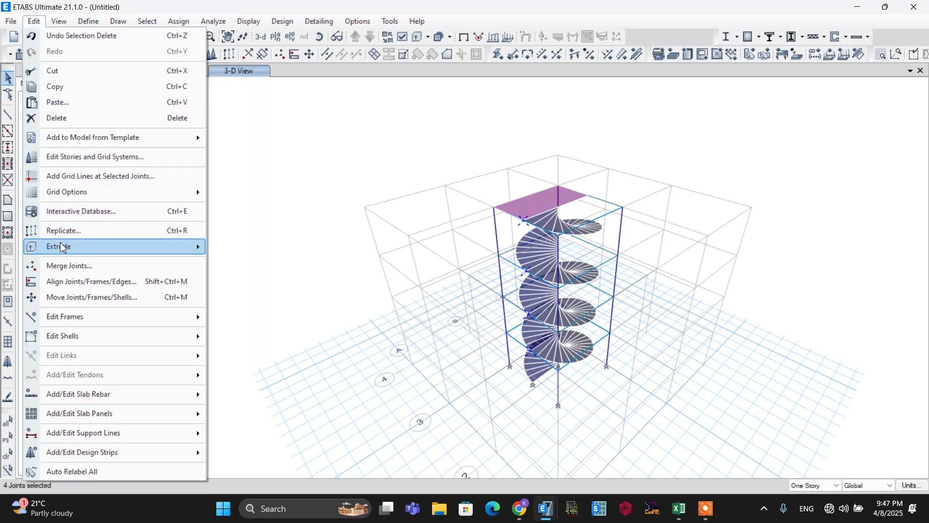
mouse_move(59, 249)
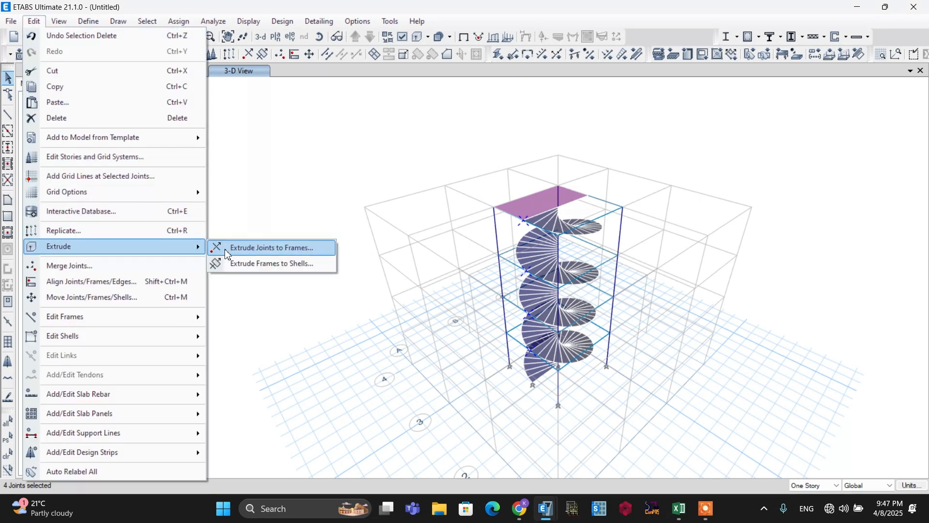
click(266, 256)
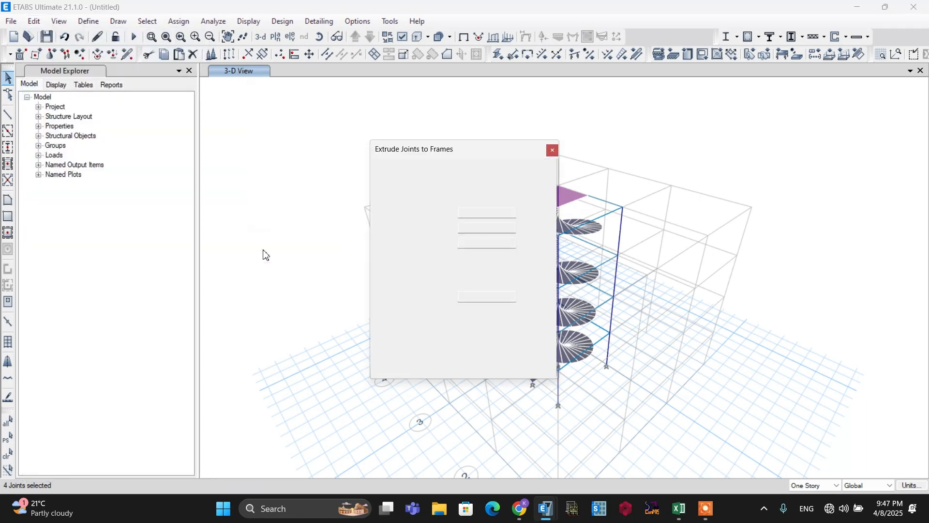
drag(478, 154, 274, 149)
click(263, 172)
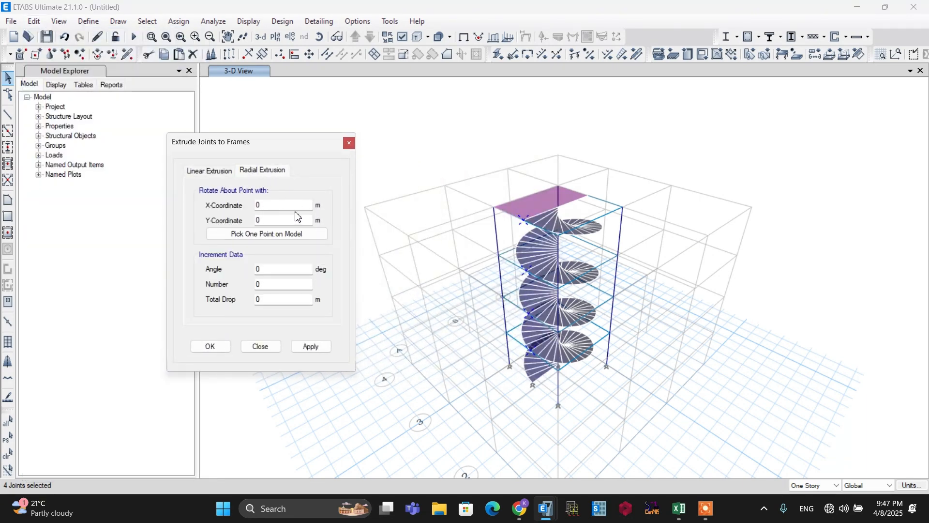
click(278, 38)
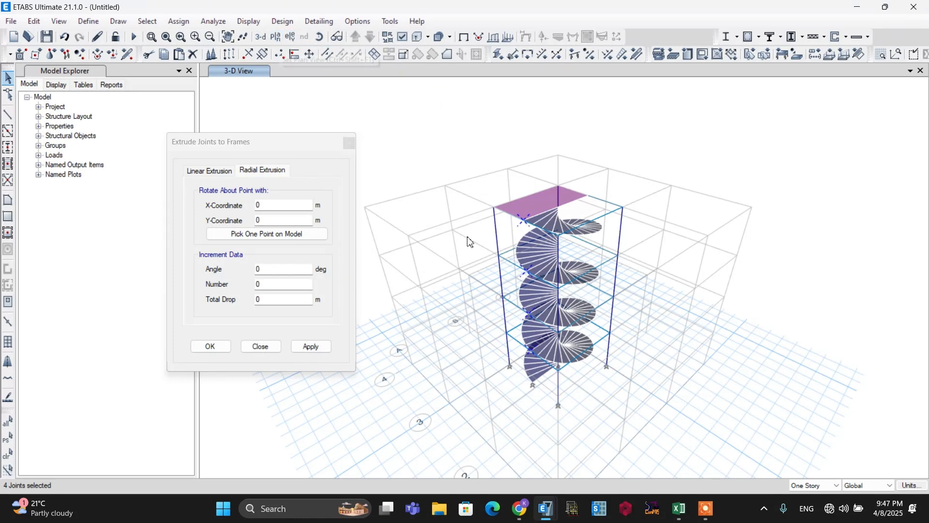
click(276, 37)
click(410, 400)
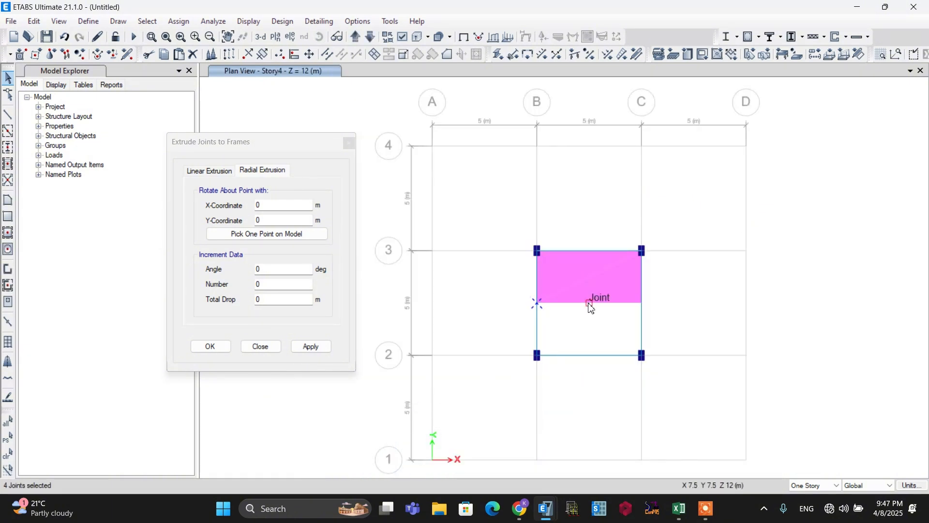
click(240, 236)
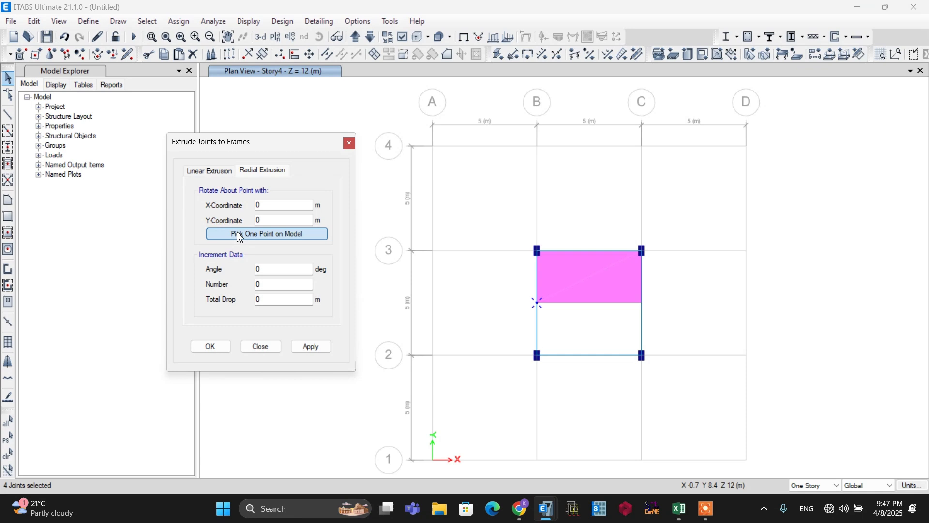
click(590, 305)
Extrude the joints radially to frames with number 28, an angle of 12.857 degrees and a total drop of 3 m.
double_click(284, 285)
text(28)
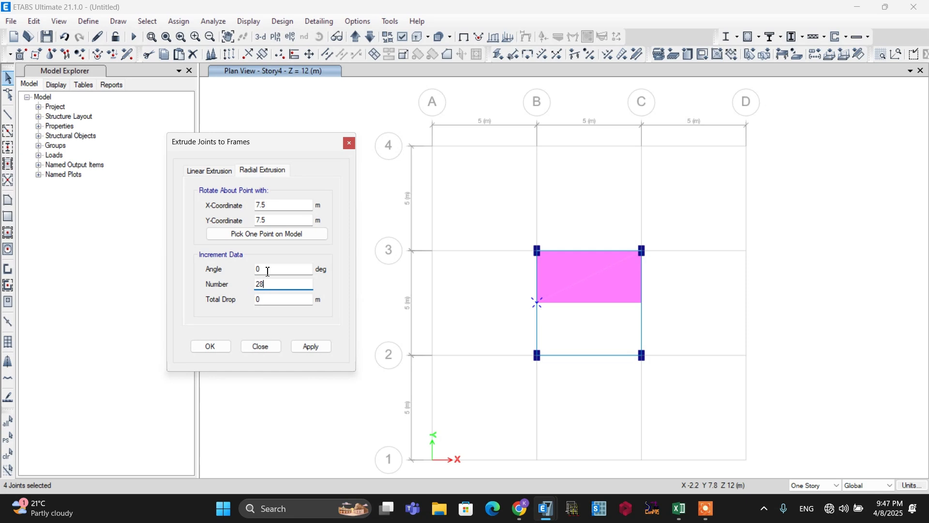
double_click(257, 272)
key(Return)
double_click(254, 302)
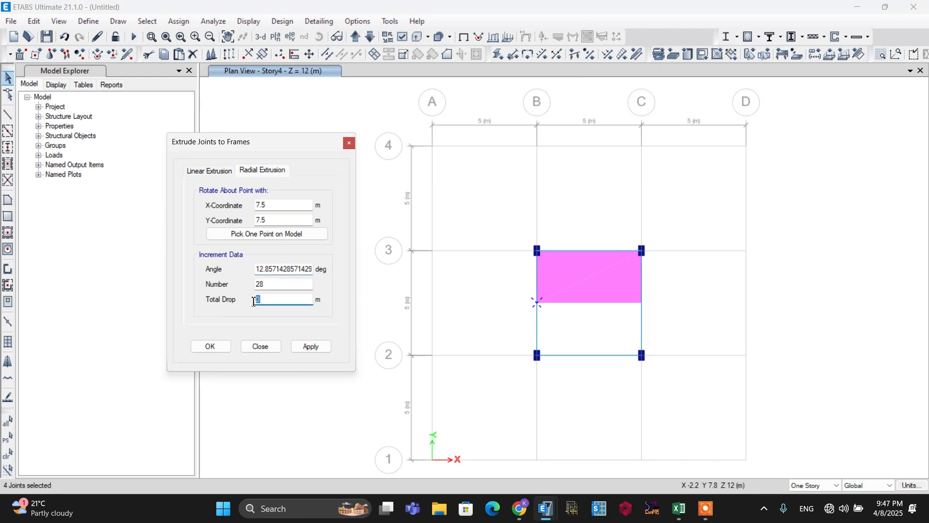
click(310, 347)
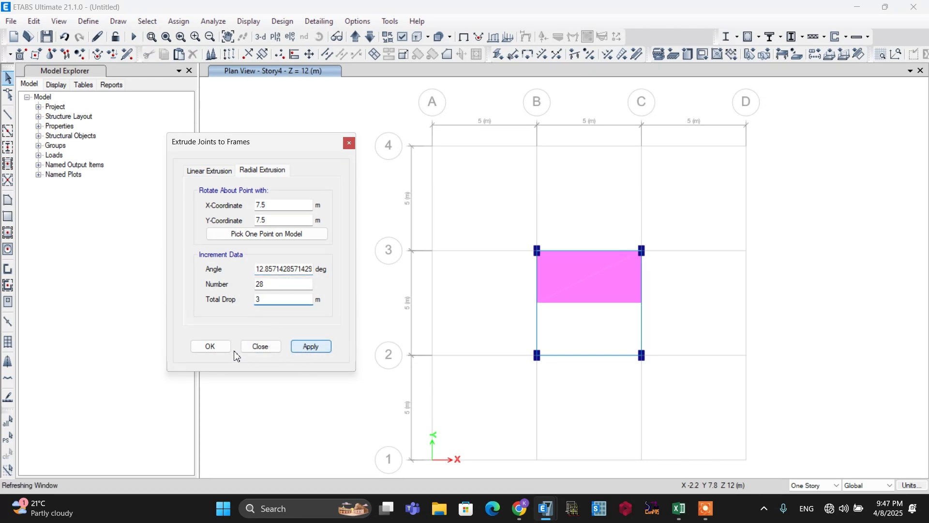
click(211, 347)
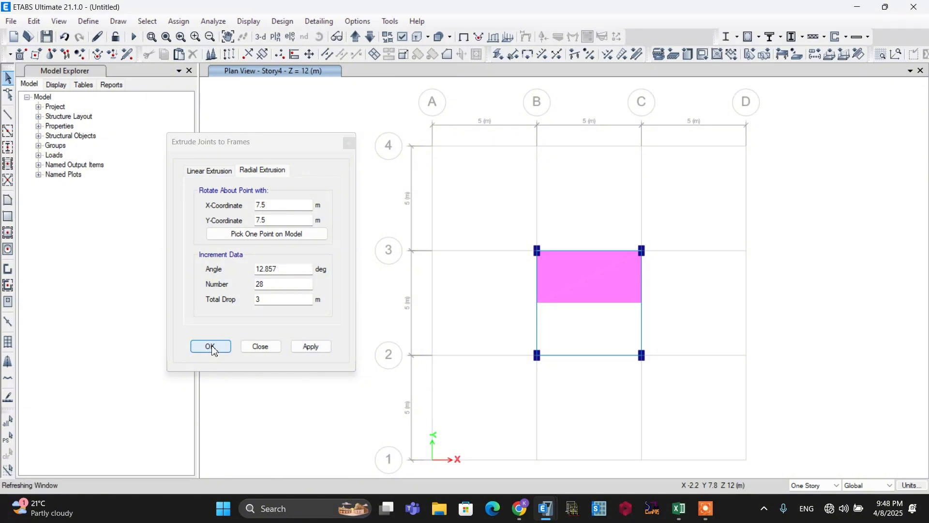
Show the model in 3D with extruded frames and shells, and examine the edge beams along the spiral staircase.
click(260, 37)
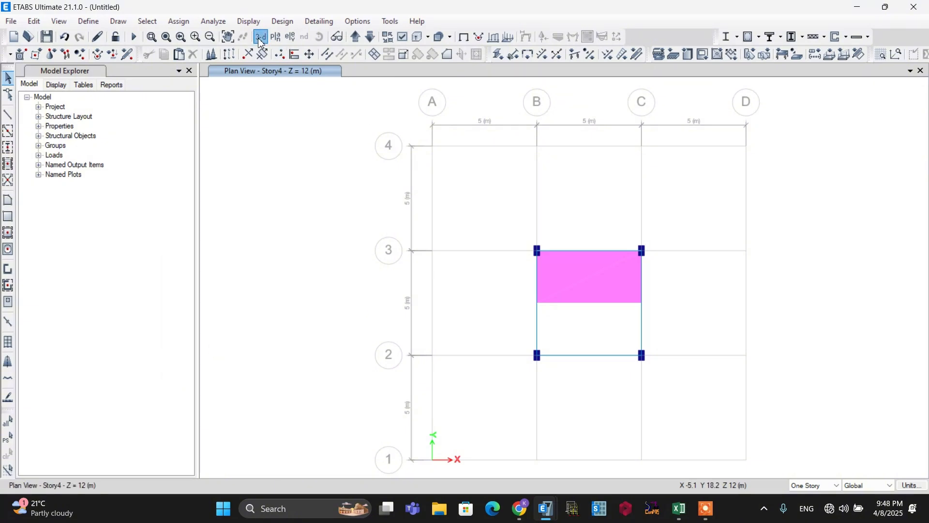
key(ctrl+w)
click(486, 193)
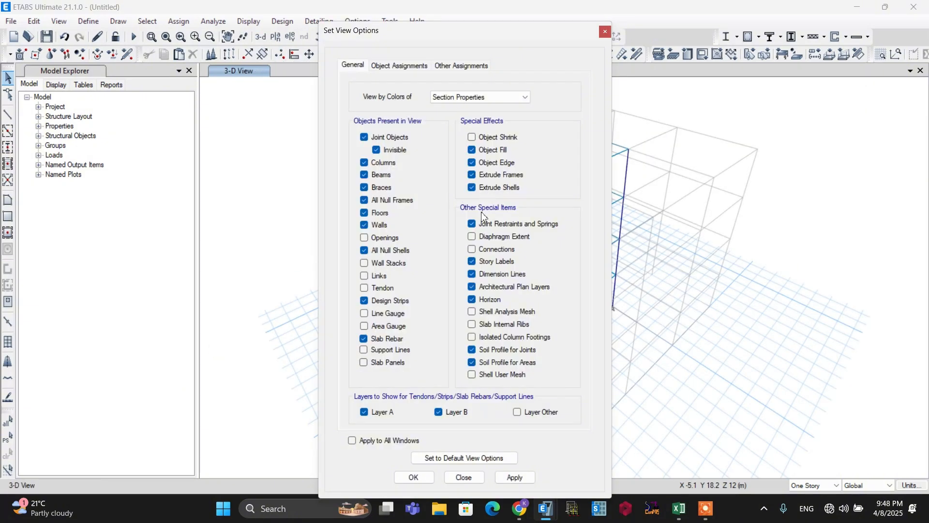
click(413, 478)
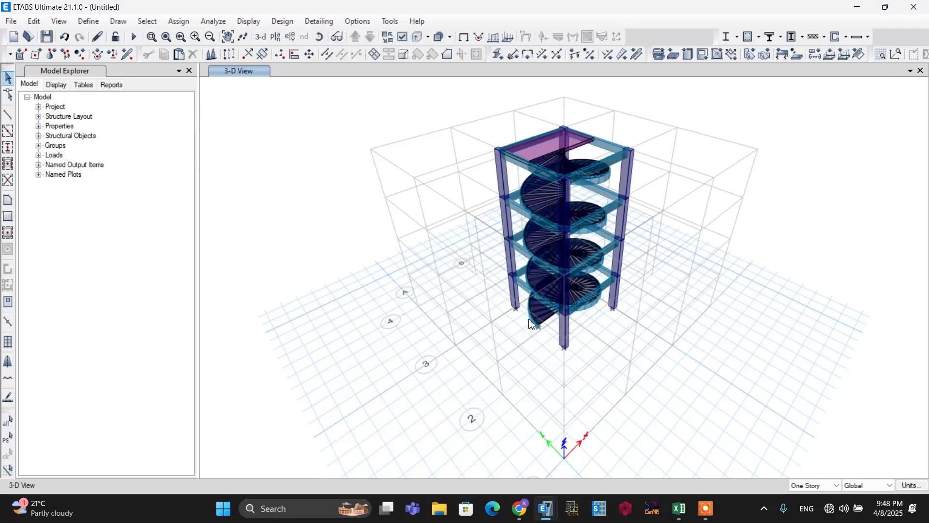
scroll(535, 278, up, 4)
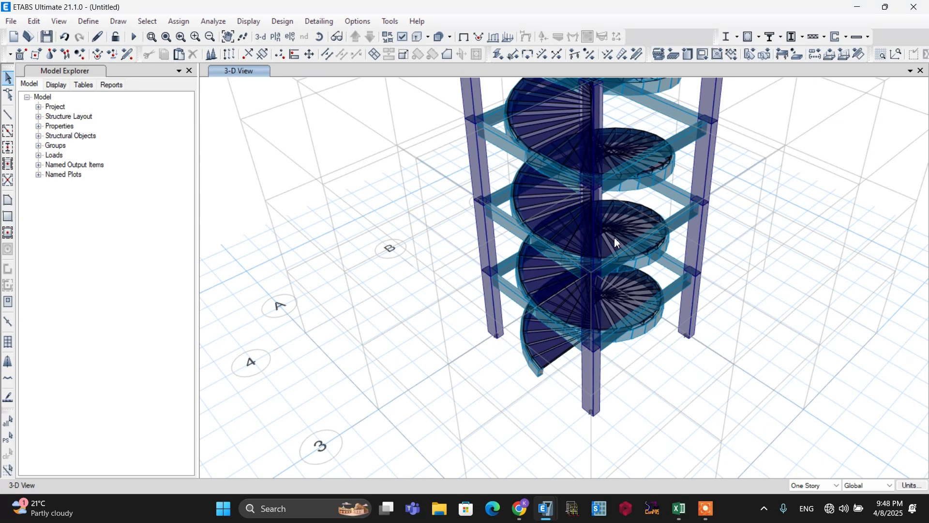
scroll(566, 269, down, 5)
scroll(591, 190, up, 4)
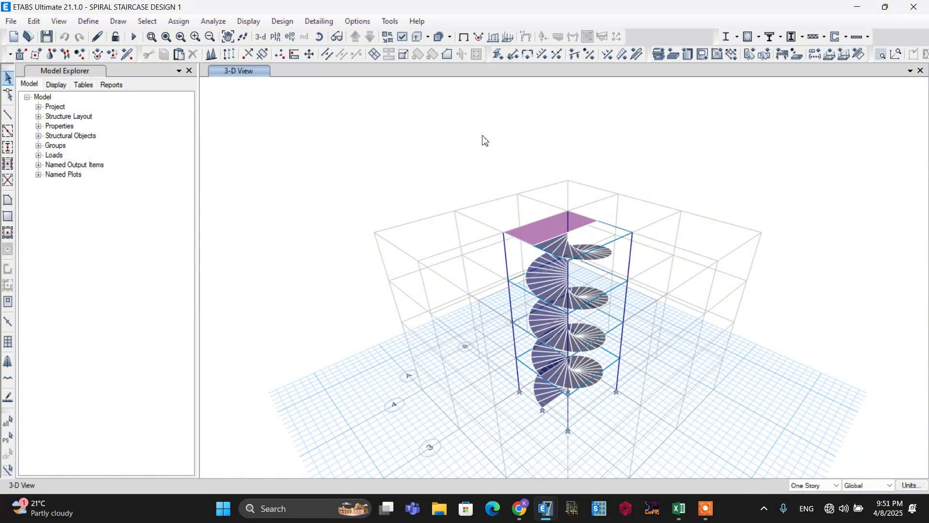
Select all shells in the model that use the Slab180 and STAIR180 slab properties.
click(147, 22)
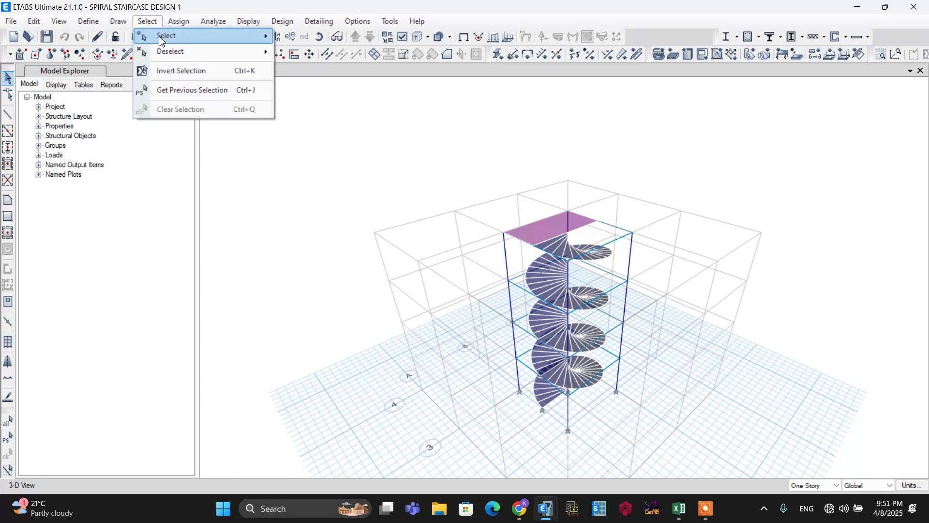
mouse_move(162, 42)
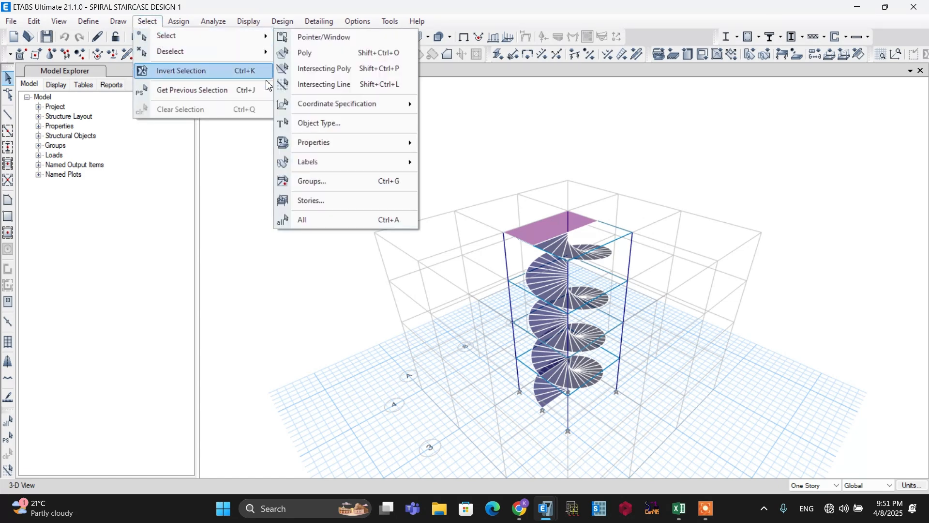
mouse_move(315, 148)
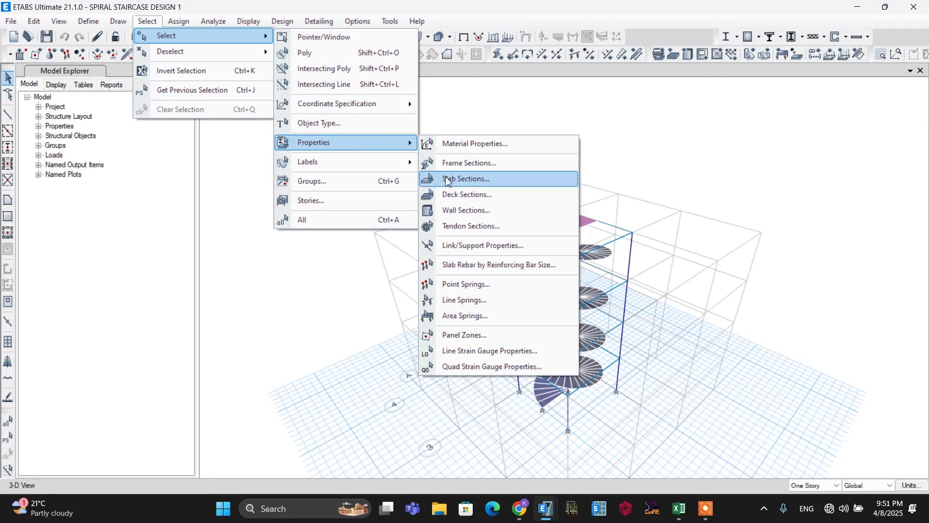
click(464, 179)
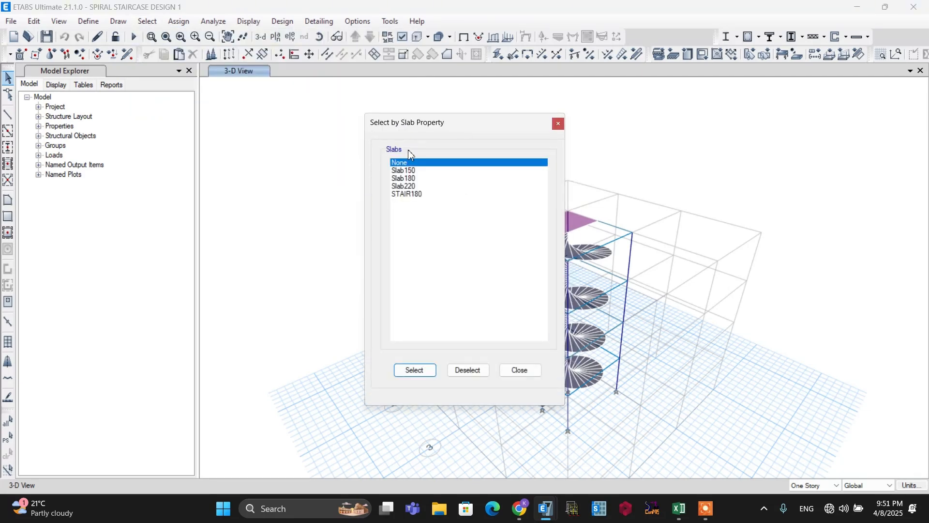
click(419, 179)
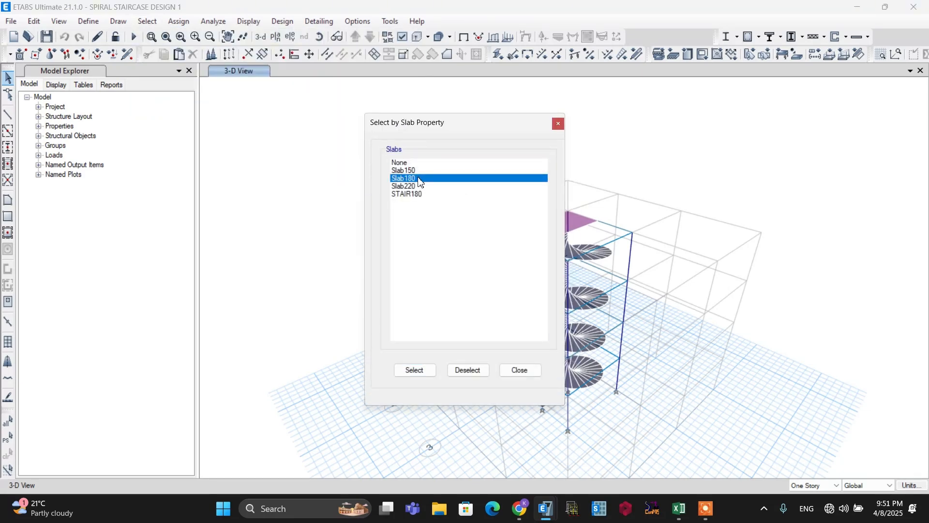
shift+click(417, 195)
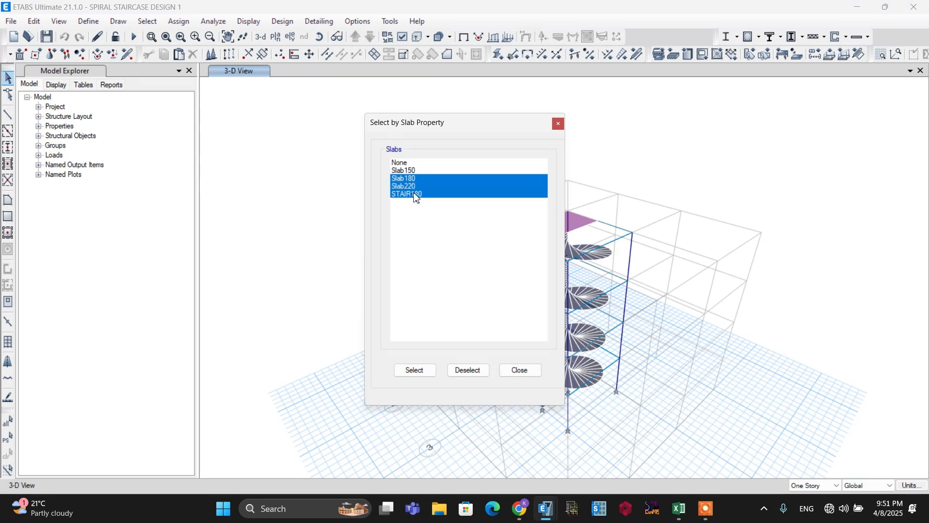
ctrl+click(412, 195)
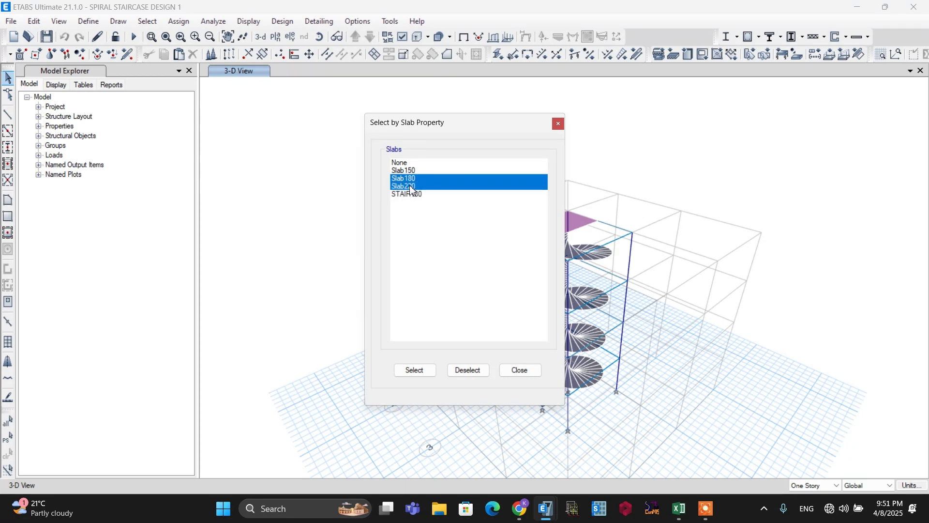
click(411, 194)
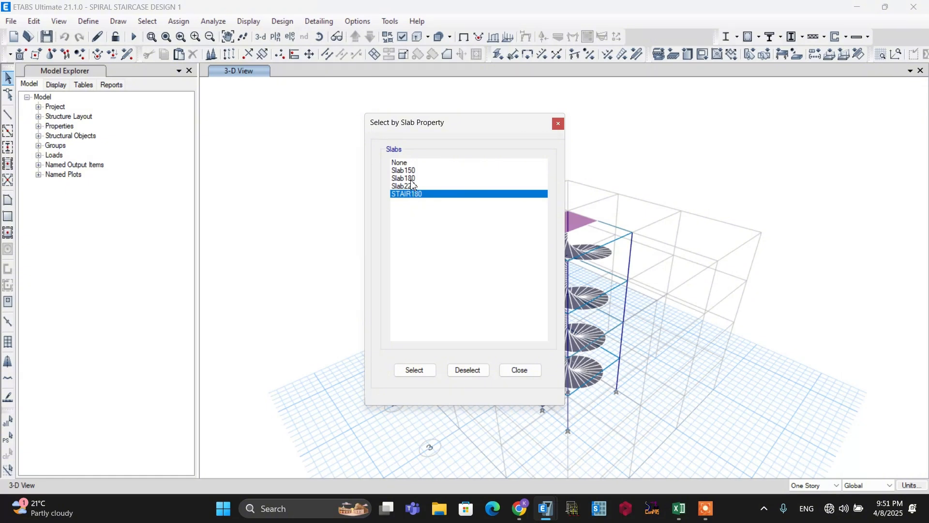
ctrl+click(414, 179)
click(419, 371)
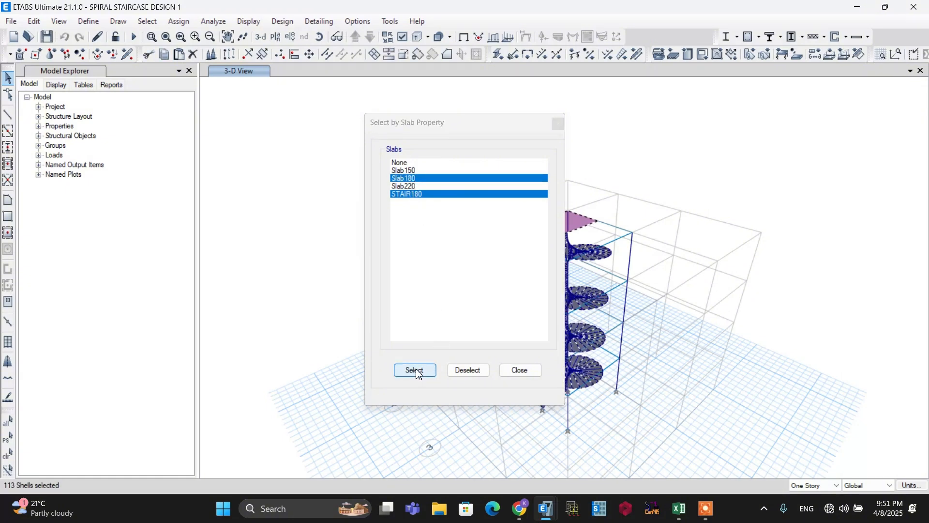
click(517, 373)
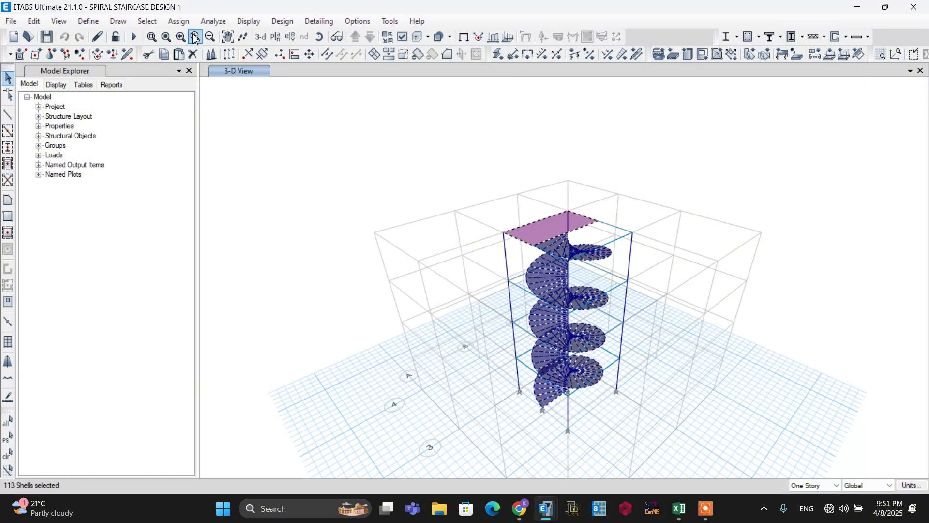
Assign a uniform gravity load of 1 kN/m² in the PL load pattern to the selected slab and stair shells.
click(182, 23)
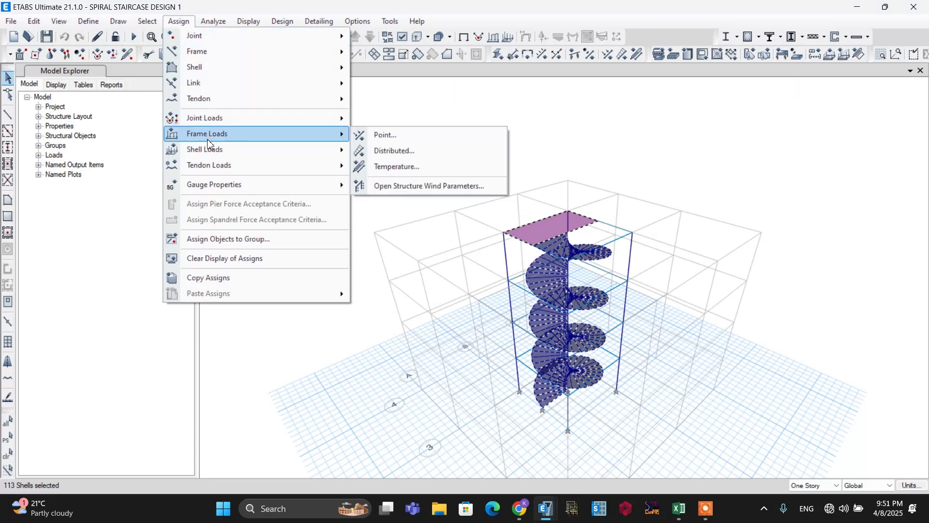
mouse_move(216, 154)
click(391, 166)
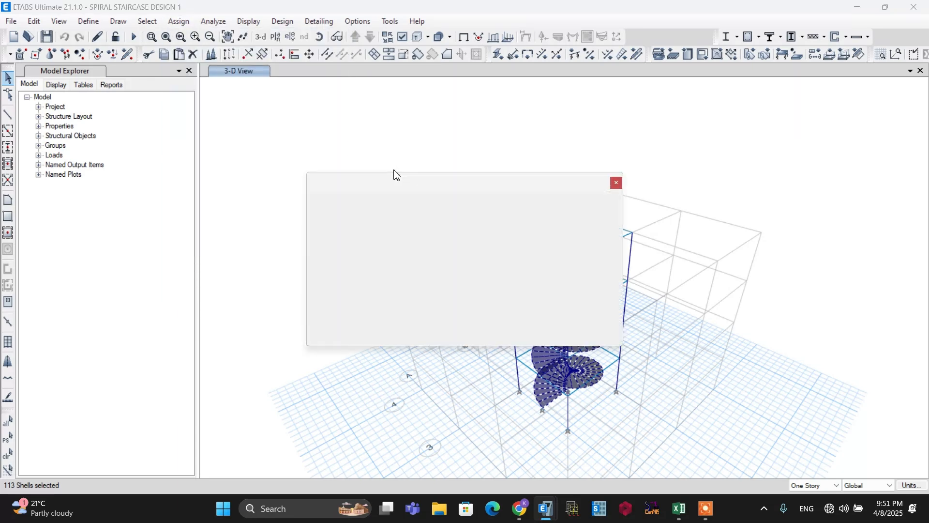
drag(429, 180, 285, 153)
click(356, 194)
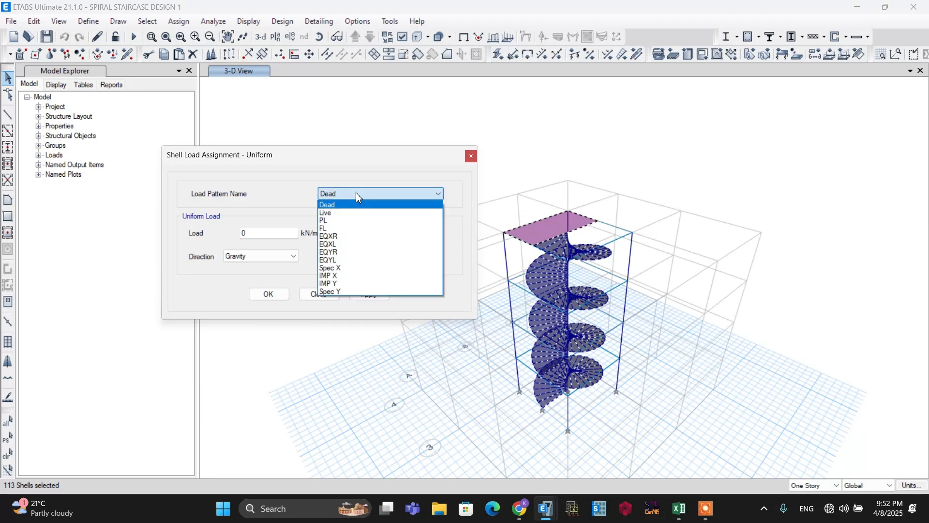
click(328, 221)
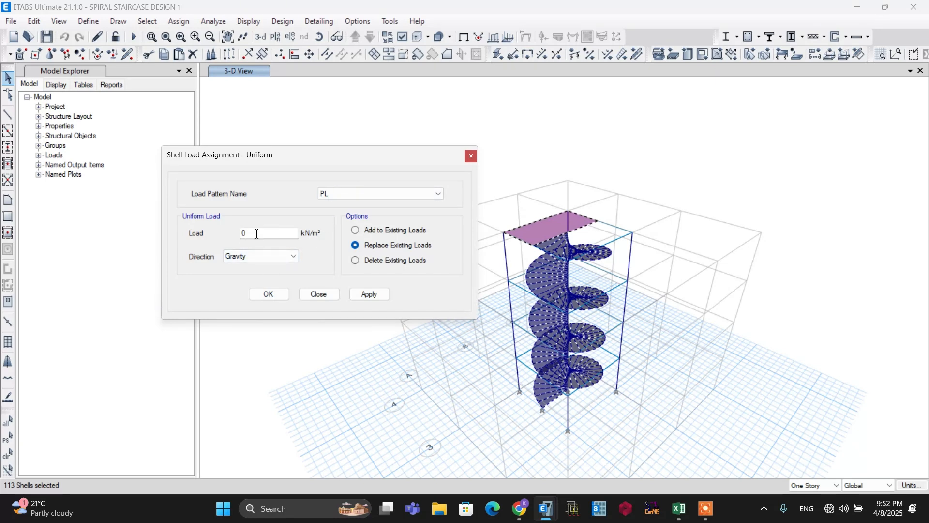
drag(256, 234, 238, 234)
text(1)
click(260, 296)
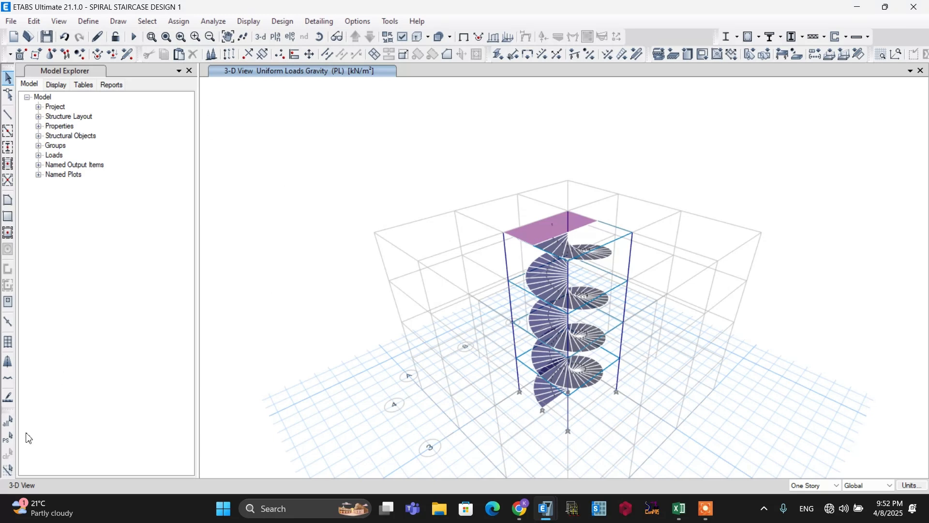
Restore the previous shell selection and assign it a uniform gravity load of 3 kN/m² in the Live load pattern.
click(7, 438)
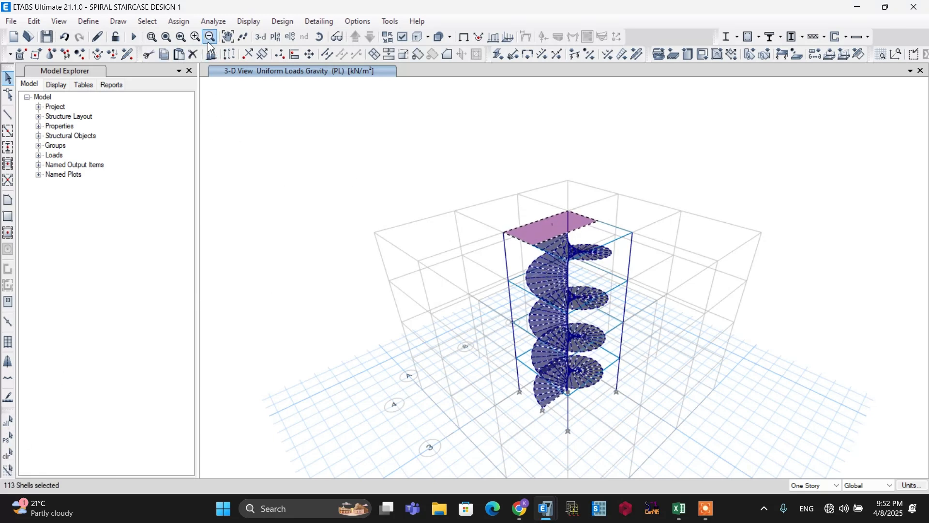
click(179, 21)
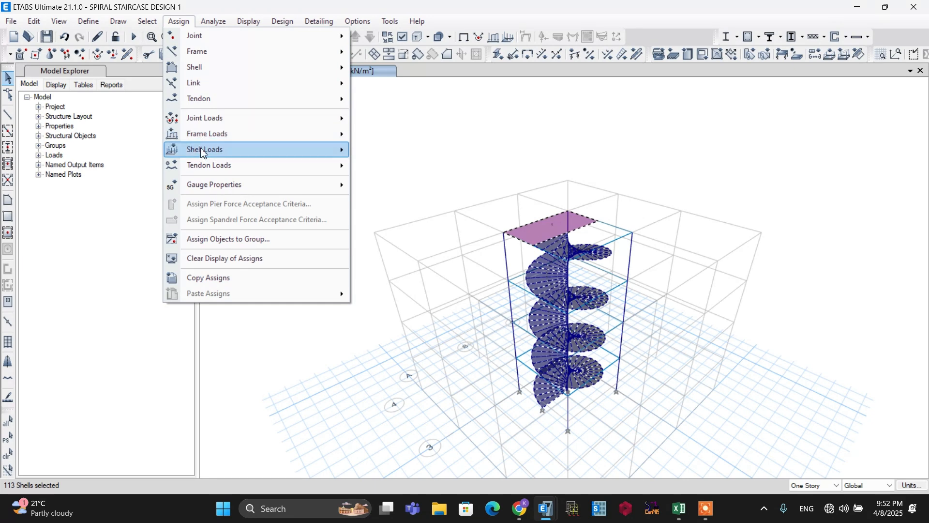
mouse_move(203, 153)
click(385, 167)
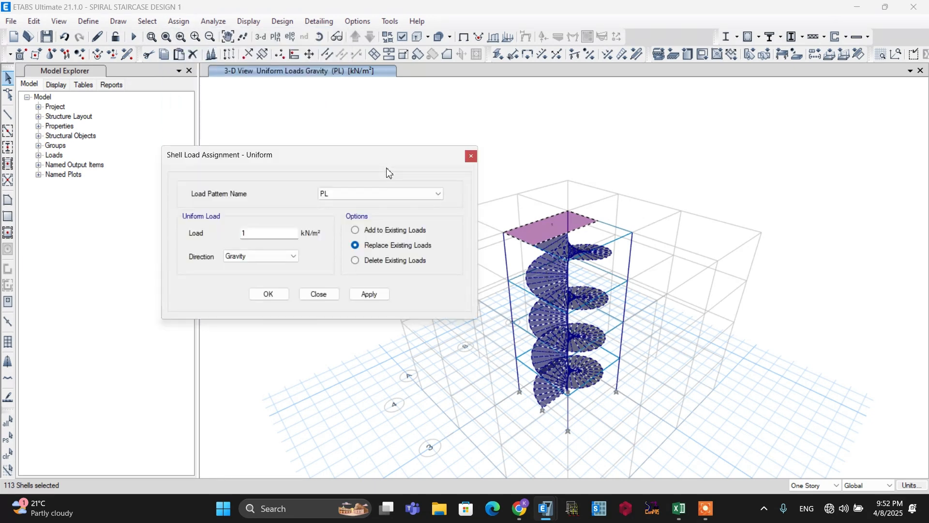
click(362, 193)
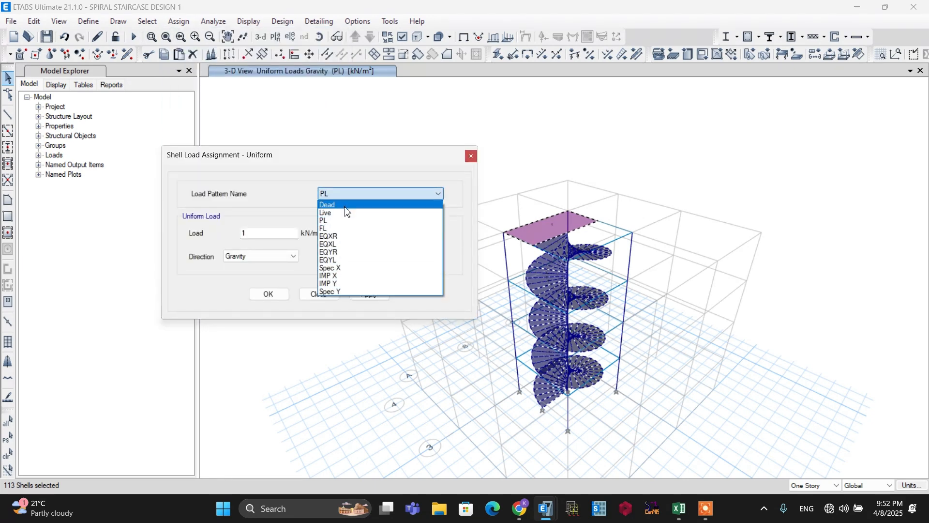
click(345, 212)
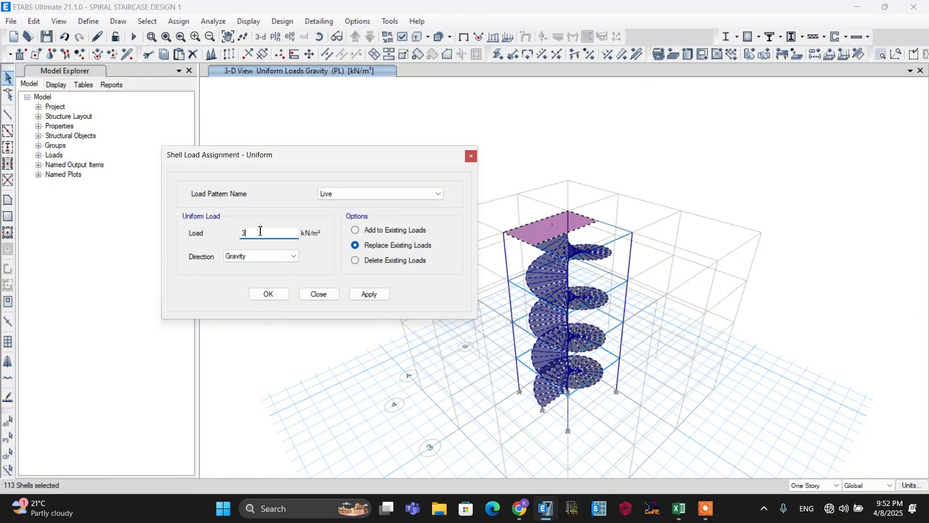
click(268, 295)
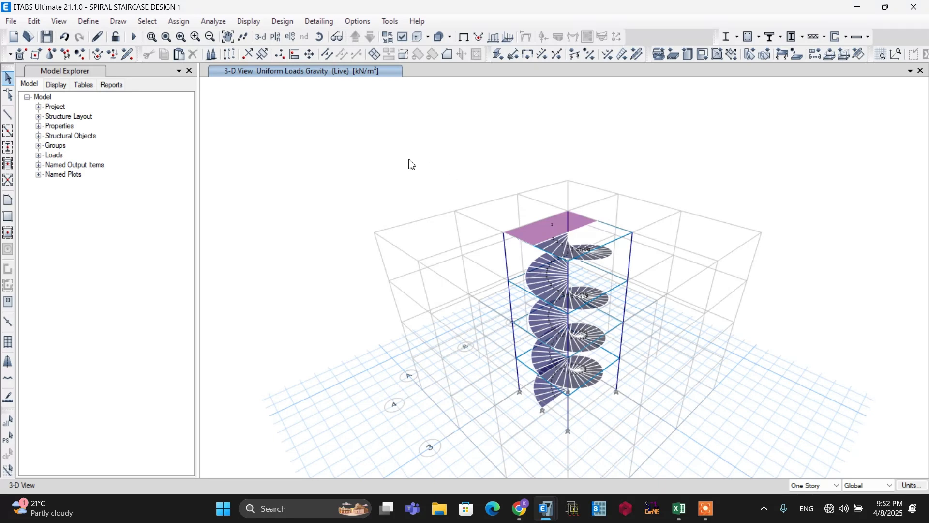
Review the load cases and scale factors of the load combinations Comb1 fac and Comb2 ser.
click(88, 22)
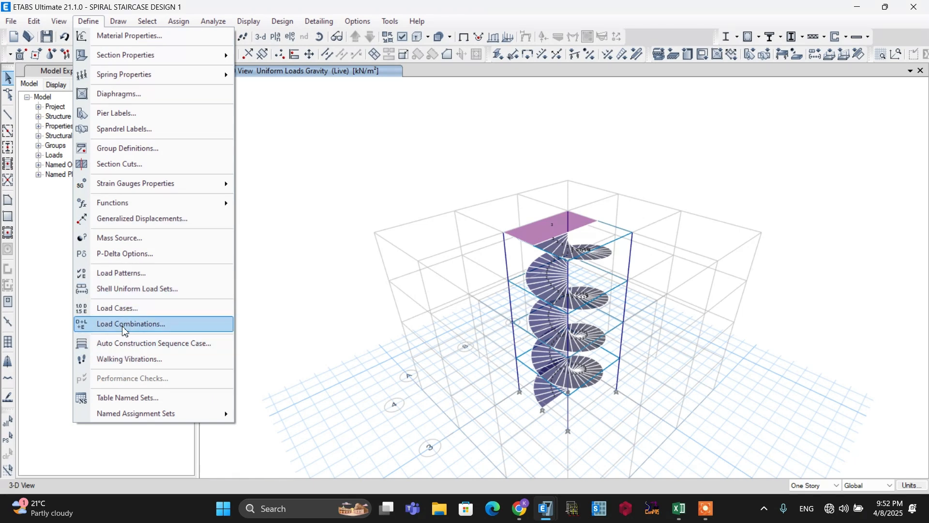
click(124, 324)
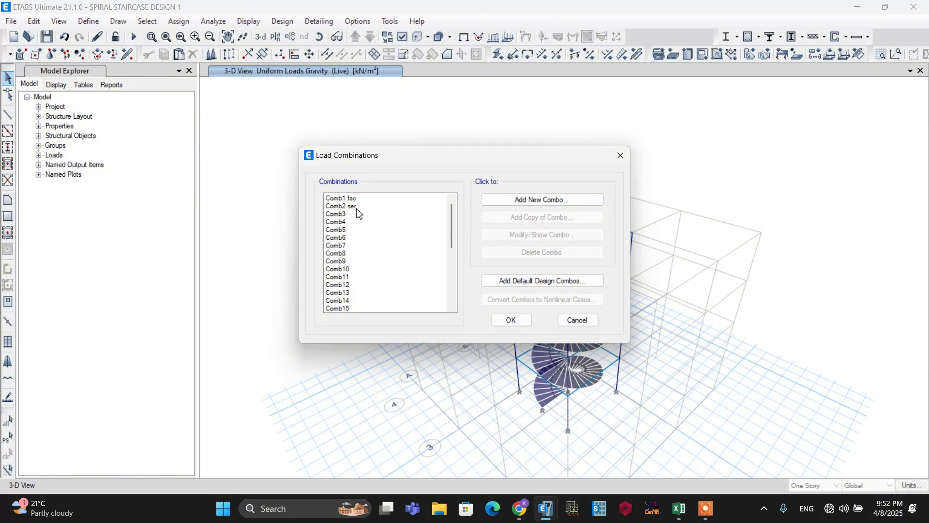
click(368, 199)
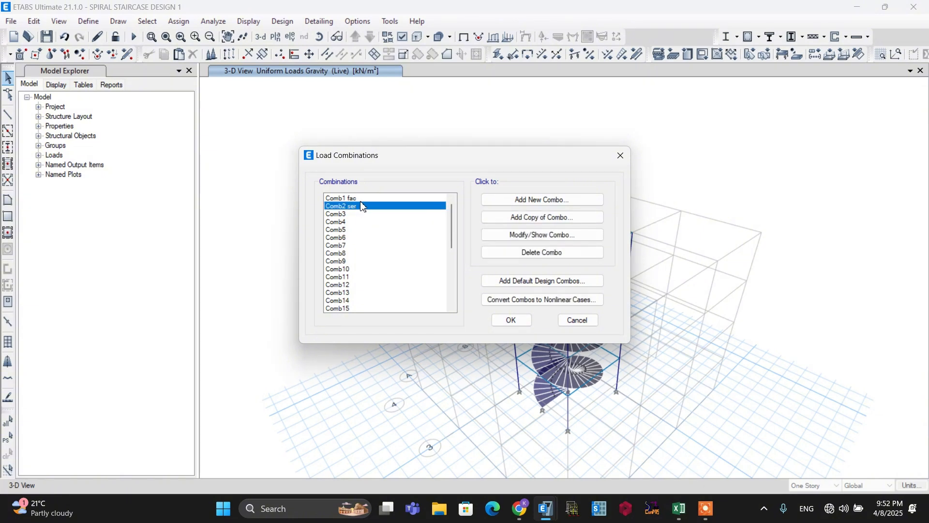
click(523, 234)
click(432, 359)
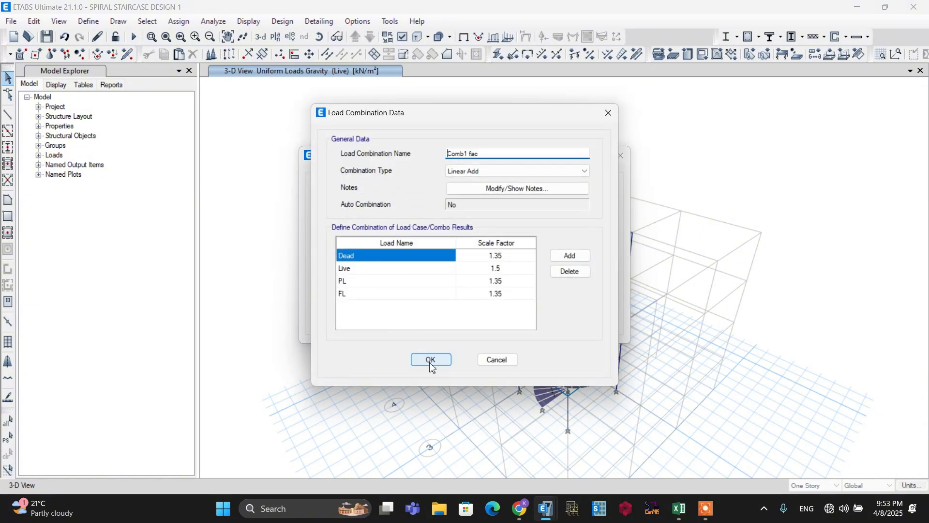
click(359, 207)
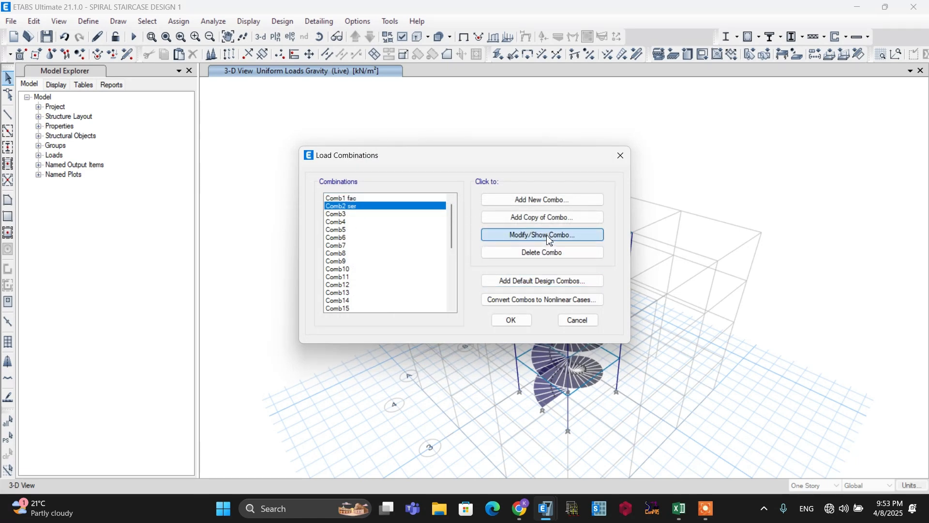
click(552, 235)
click(431, 360)
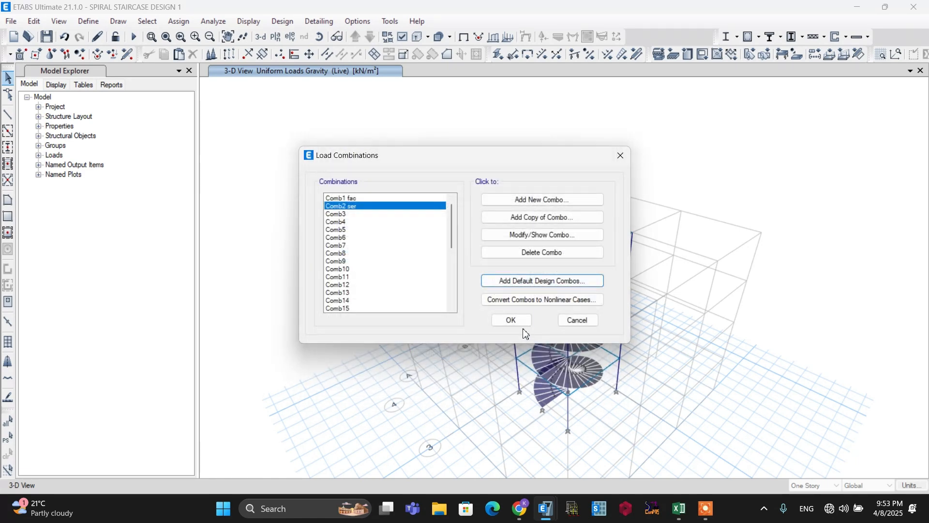
click(511, 318)
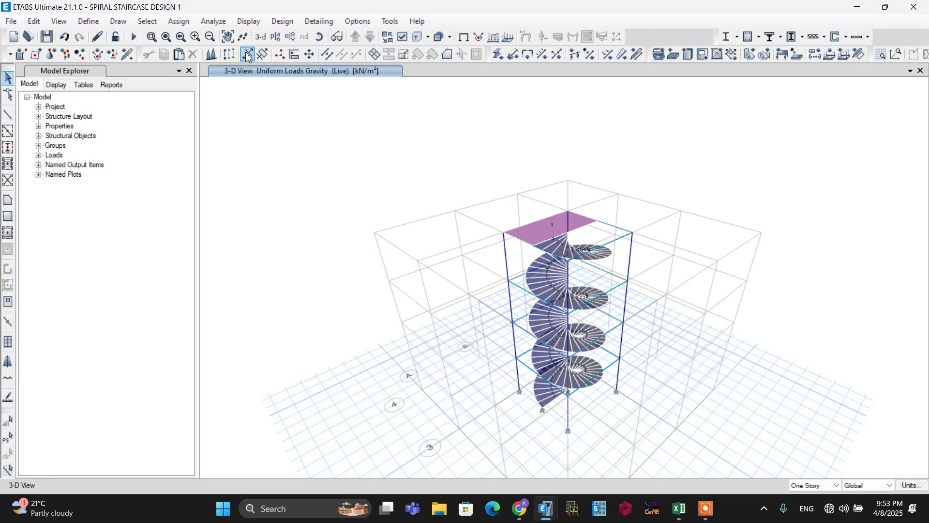
Accept the automatic mesh options with a 1 m maximum mesh size, using rectangular mesh for floors and then the wall settings.
click(213, 22)
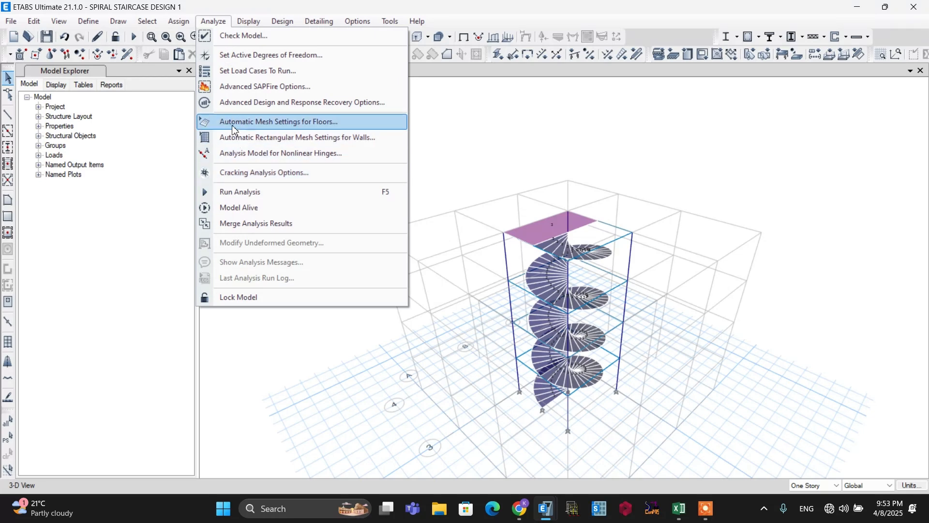
click(292, 124)
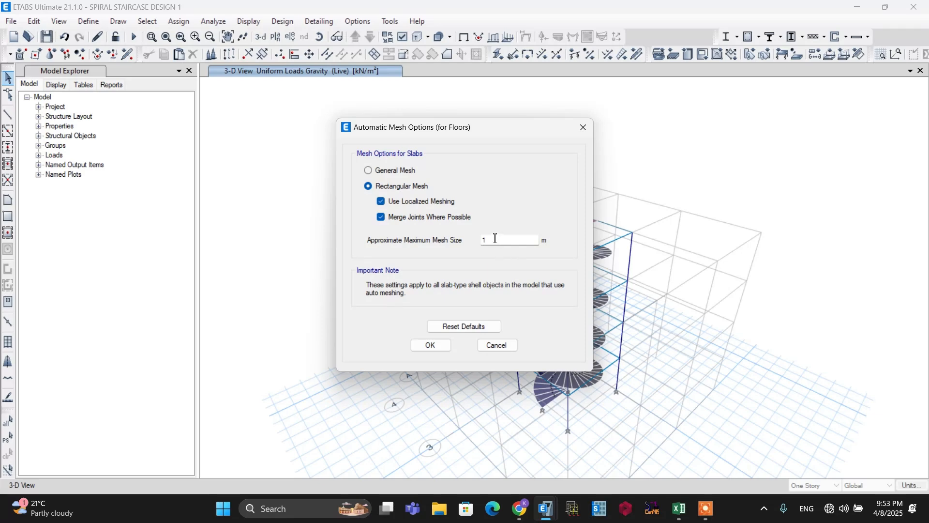
click(431, 345)
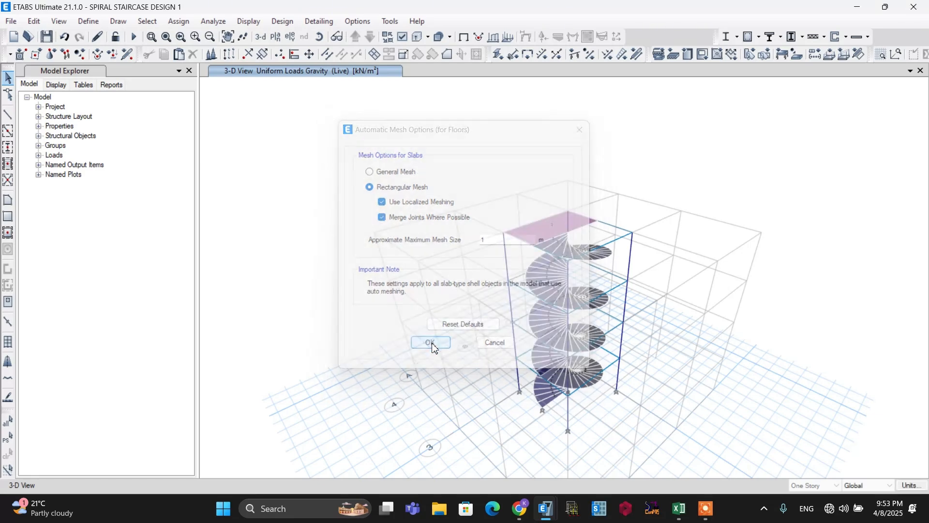
click(209, 22)
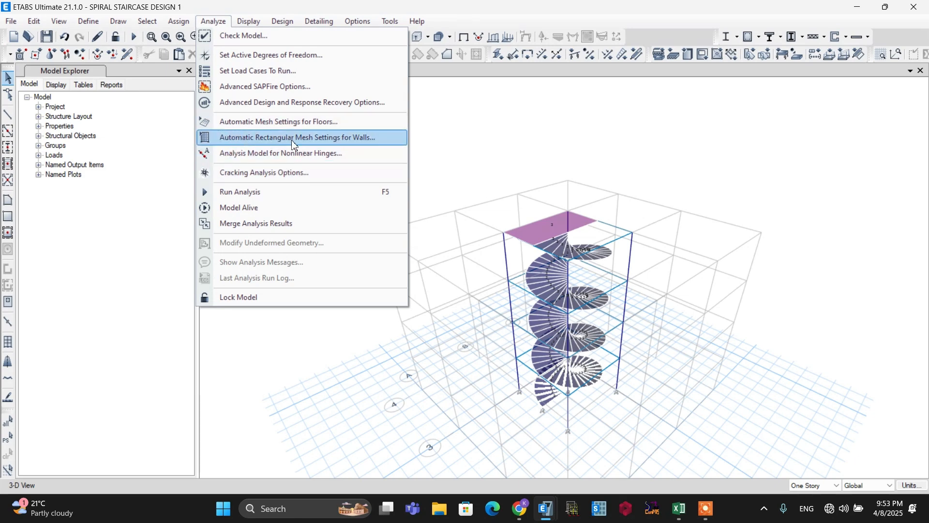
click(322, 138)
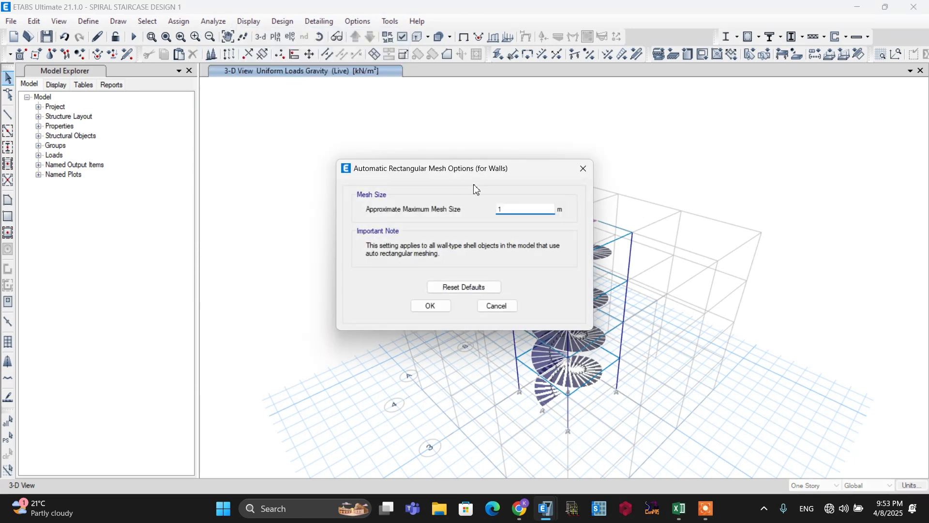
drag(475, 177, 411, 135)
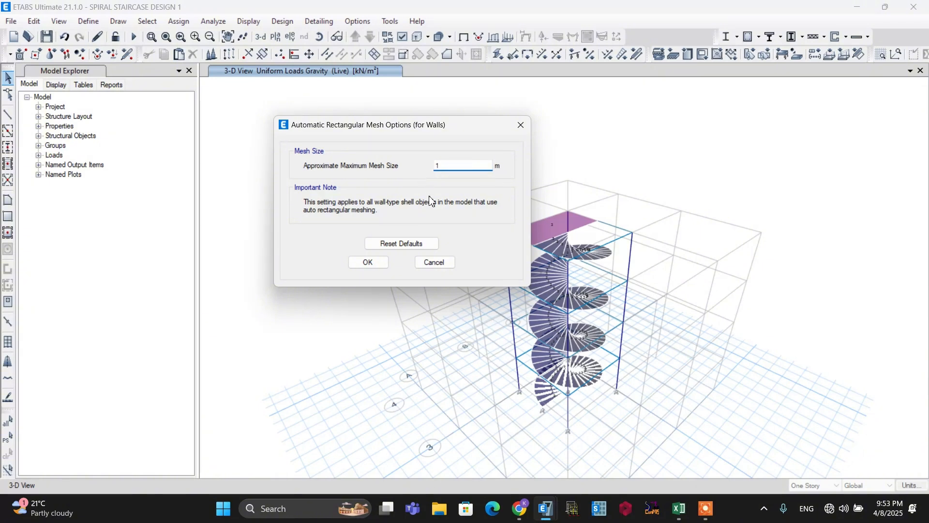
click(361, 264)
Run the structural analysis of the spiral staircase model.
click(214, 21)
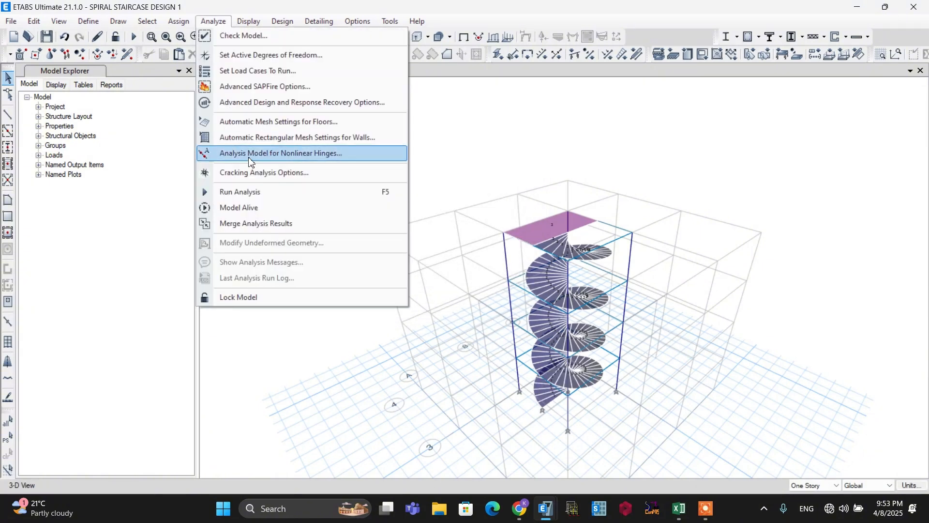
click(260, 192)
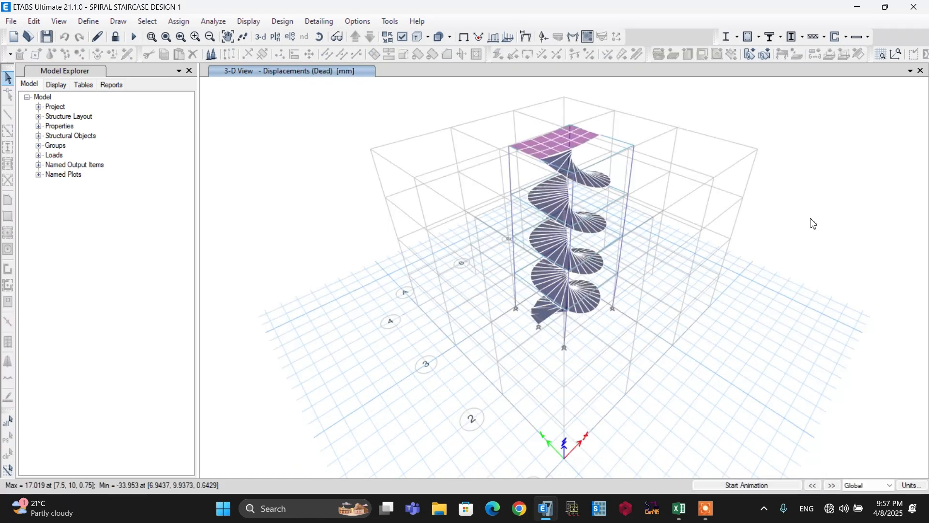
Display the resultant MMax shell force contours for the Comb1 fac combination, filled and with values, on the undeformed shape.
click(249, 21)
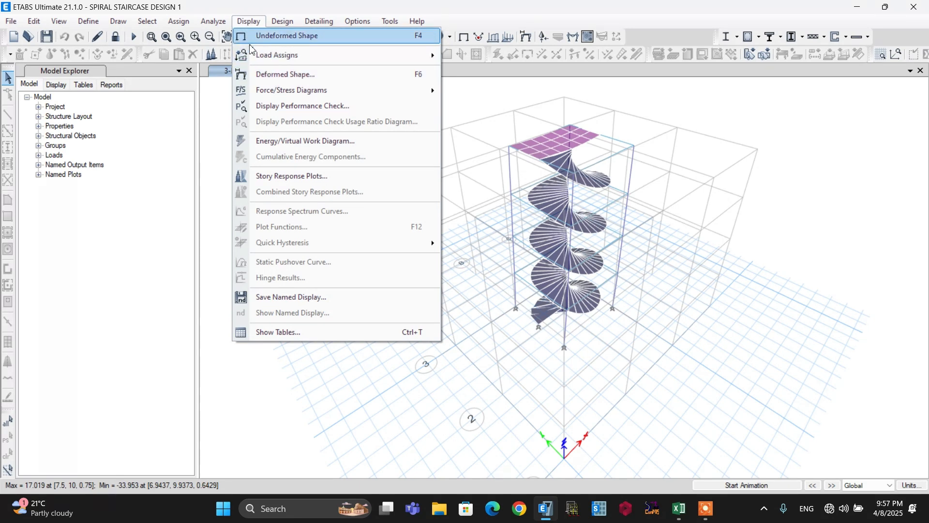
mouse_move(269, 97)
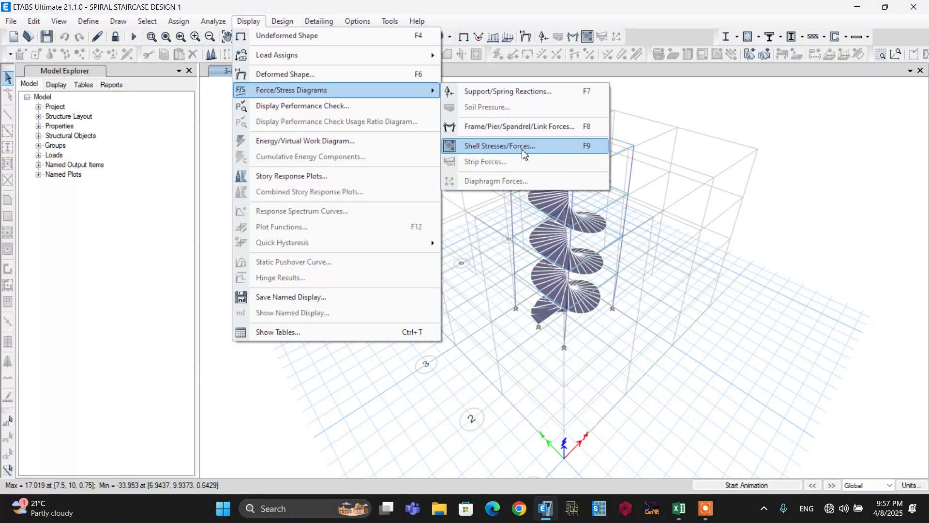
click(523, 148)
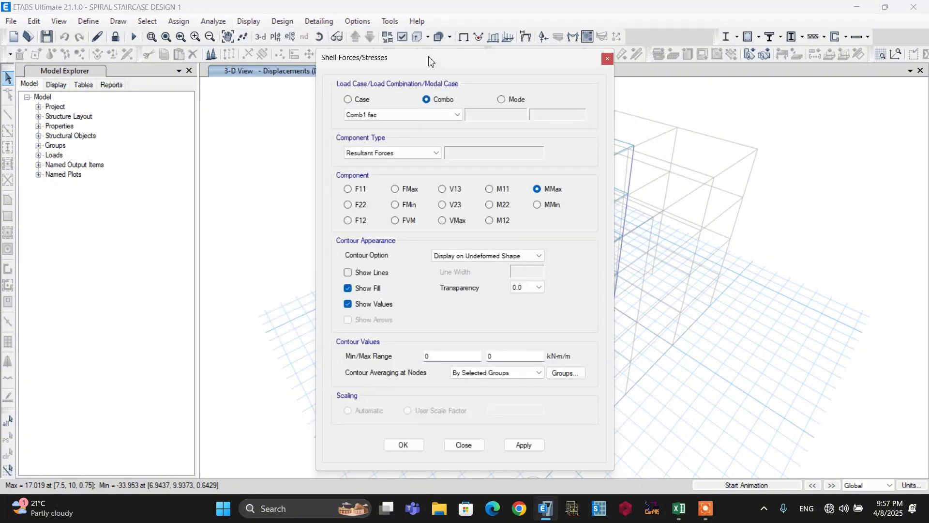
drag(429, 61, 256, 88)
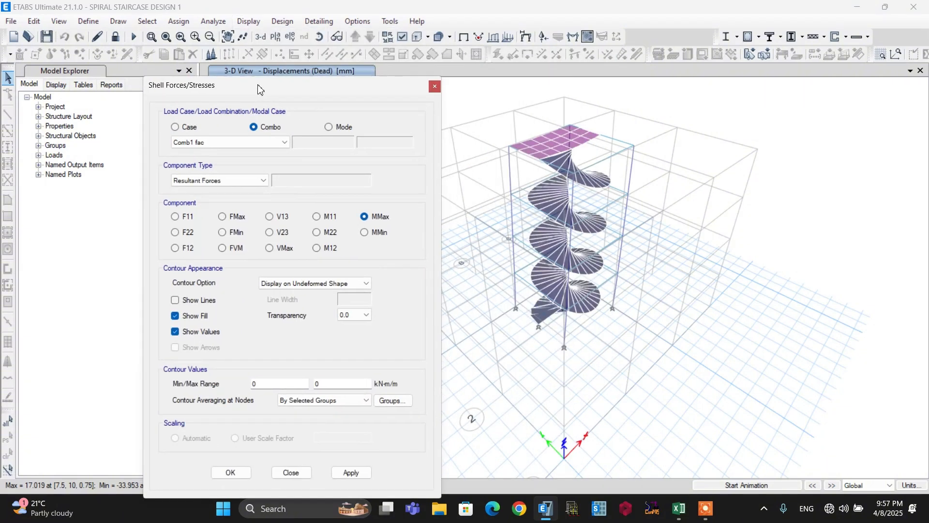
click(225, 143)
click(198, 154)
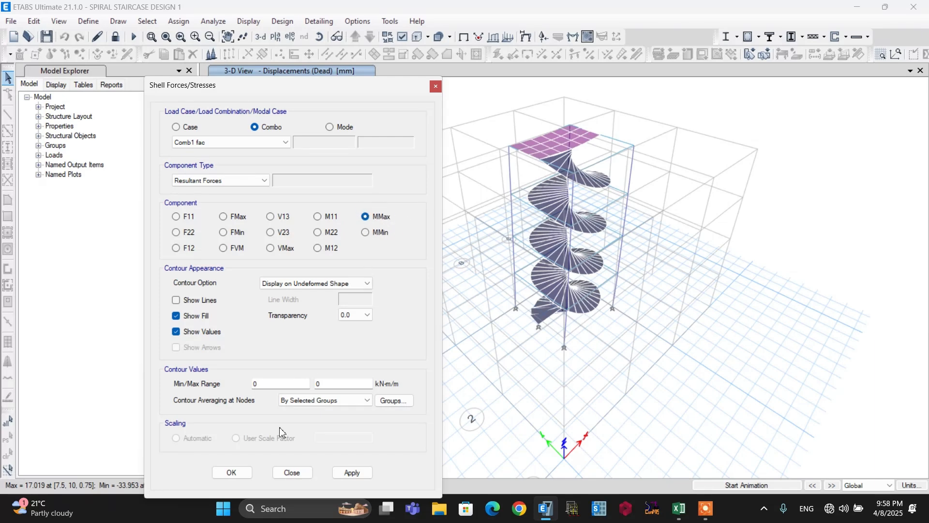
click(232, 474)
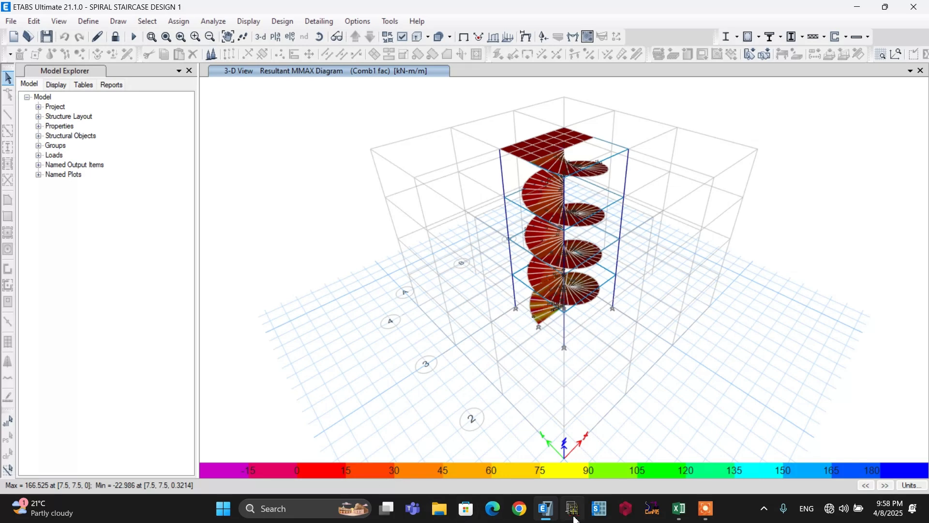
Switch to the Excel moment-to-reinforcement template and set the design moment M to 167 kNm.
click(679, 508)
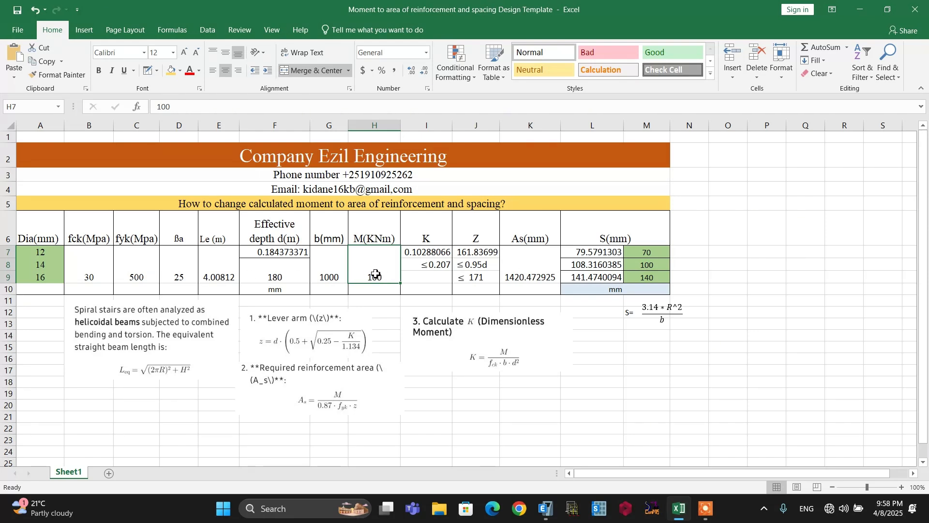
text(167)
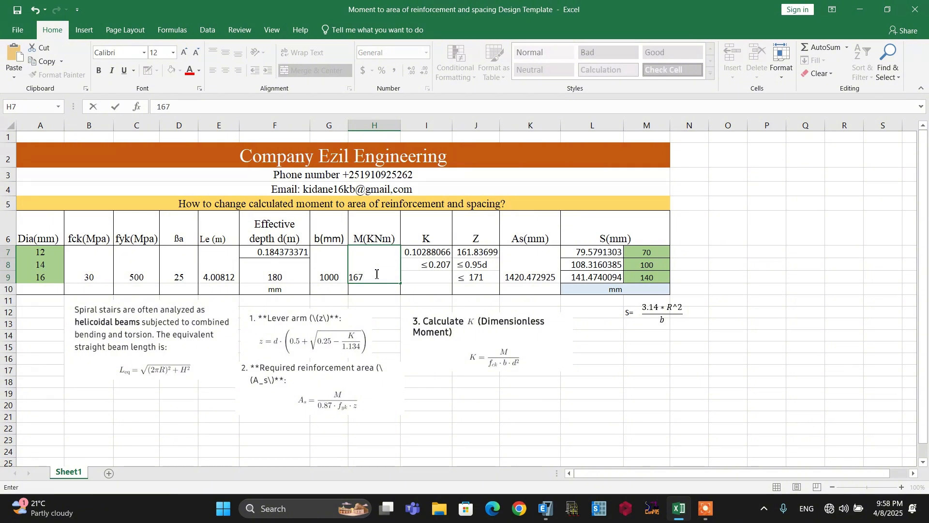
click(488, 415)
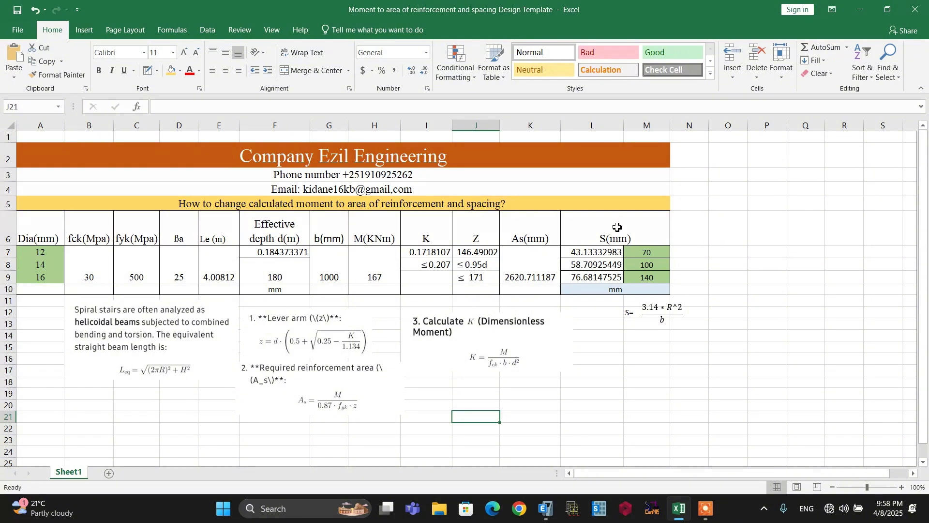
click(738, 312)
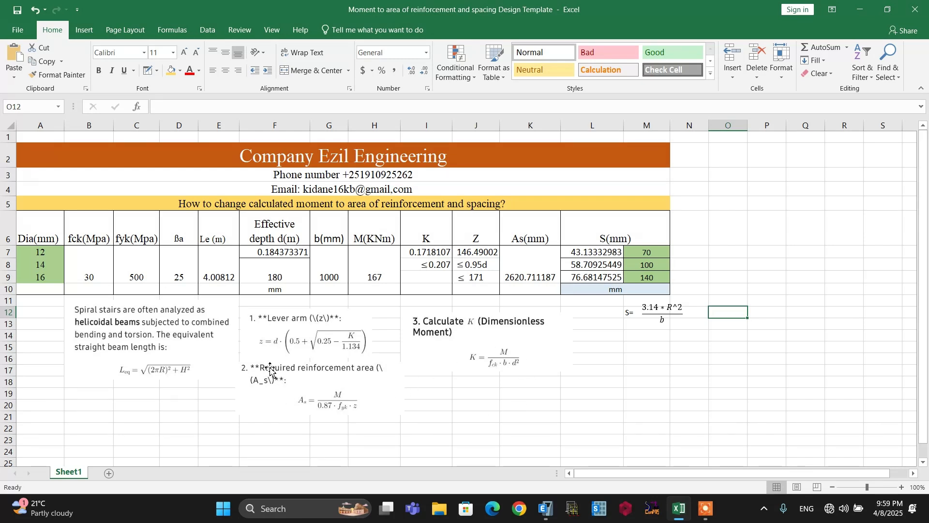
click(443, 415)
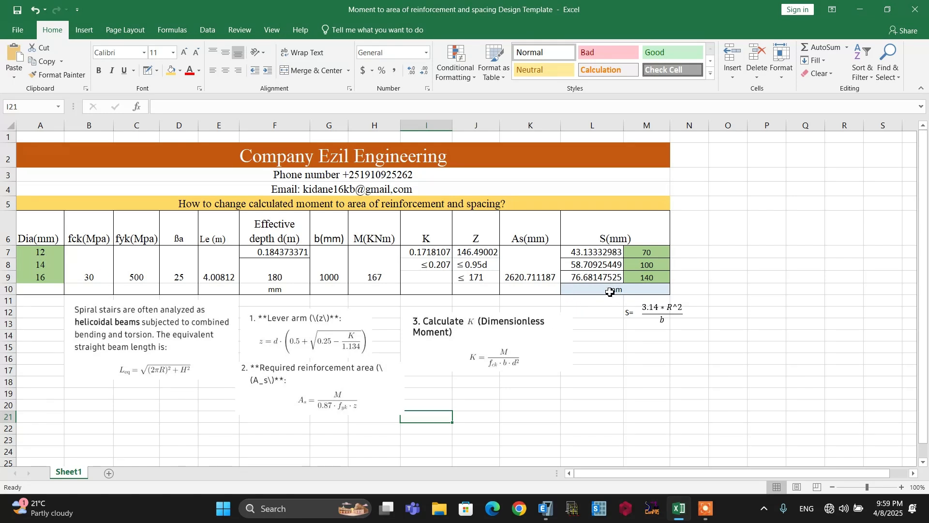
Set the adopted bar spacing for the 12 mm diameter to 40 mm in cell M7.
click(651, 252)
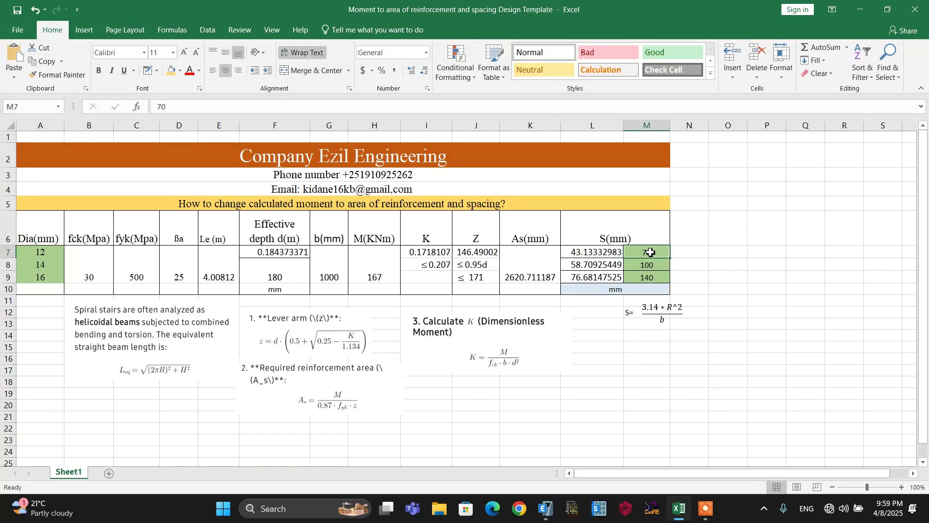
text(40)
click(647, 349)
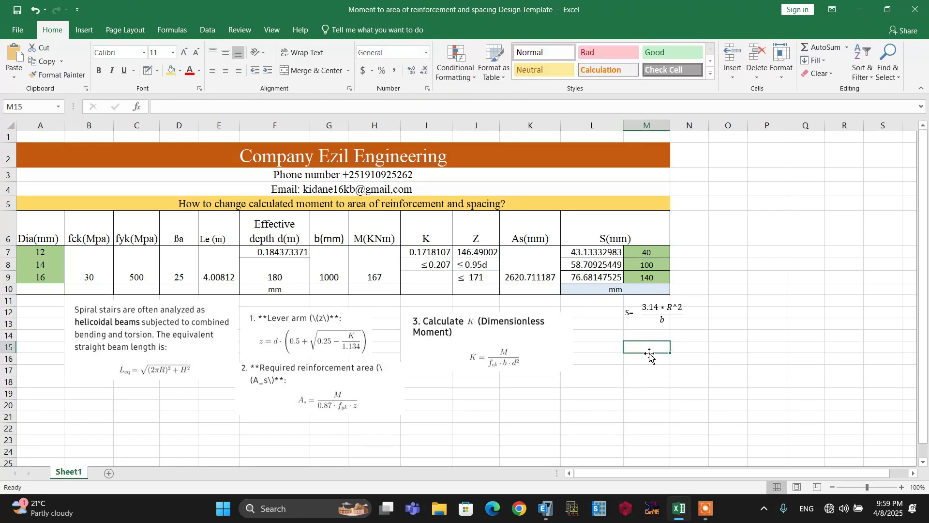
click(697, 252)
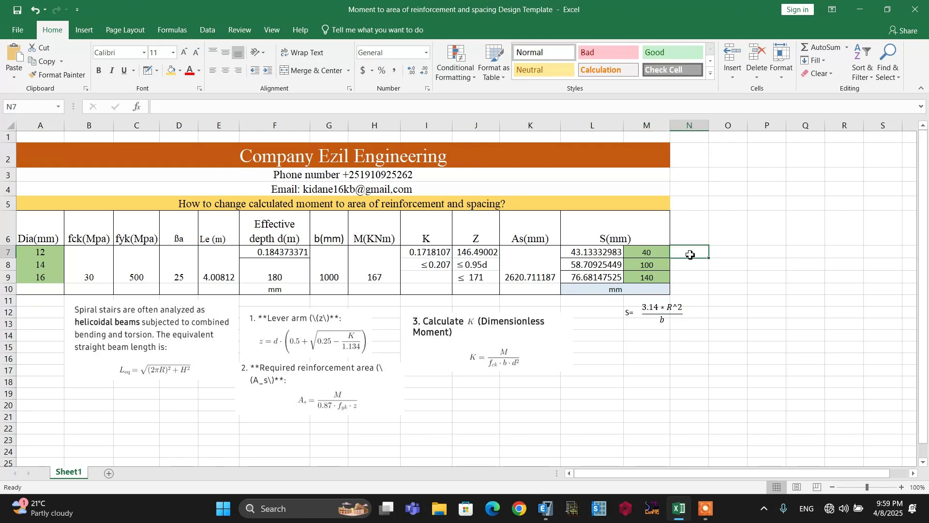
text(75)
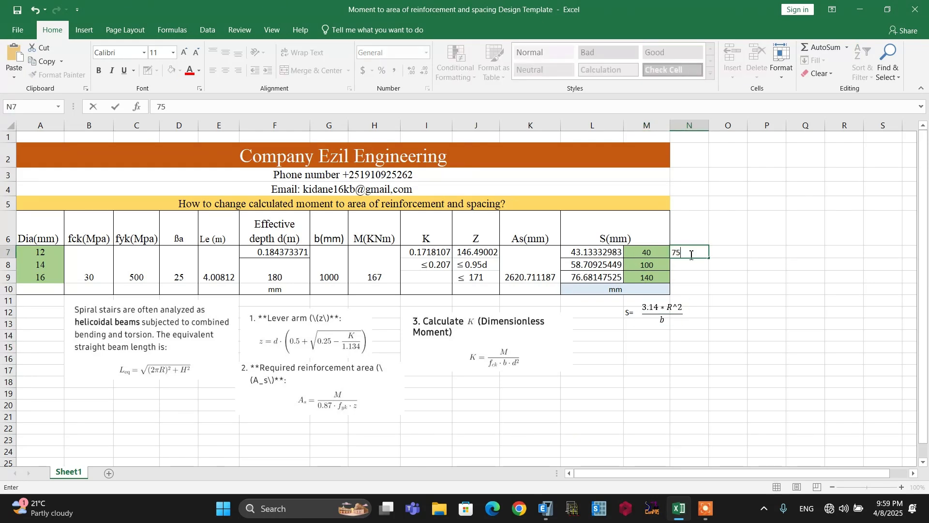
click(703, 313)
click(695, 257)
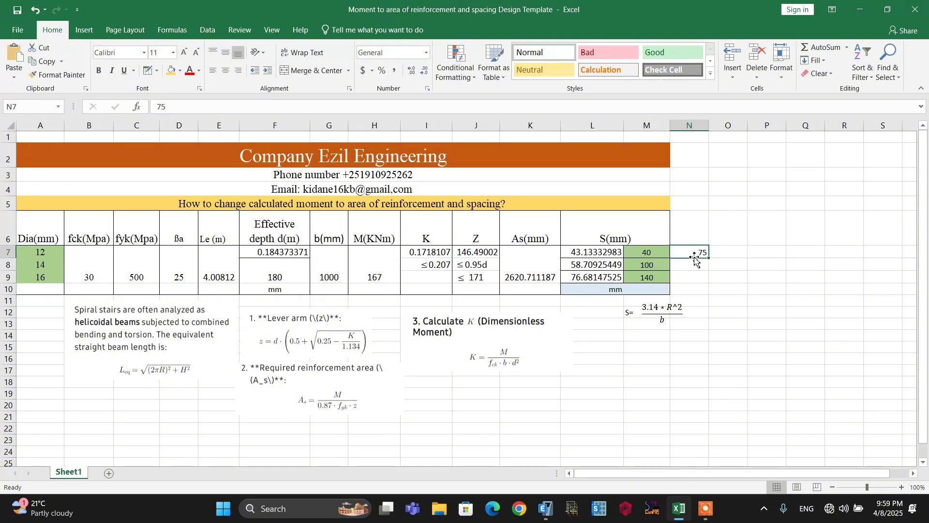
key(BackSpace)
click(695, 368)
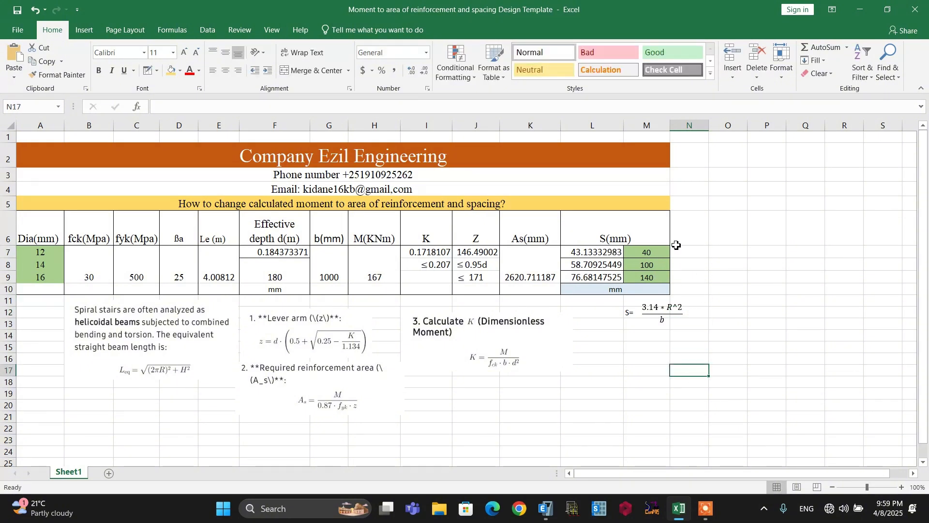
Set the adopted bar spacing to 50 mm for the 14 mm diameter and 70 mm for the 16 mm diameter.
click(32, 266)
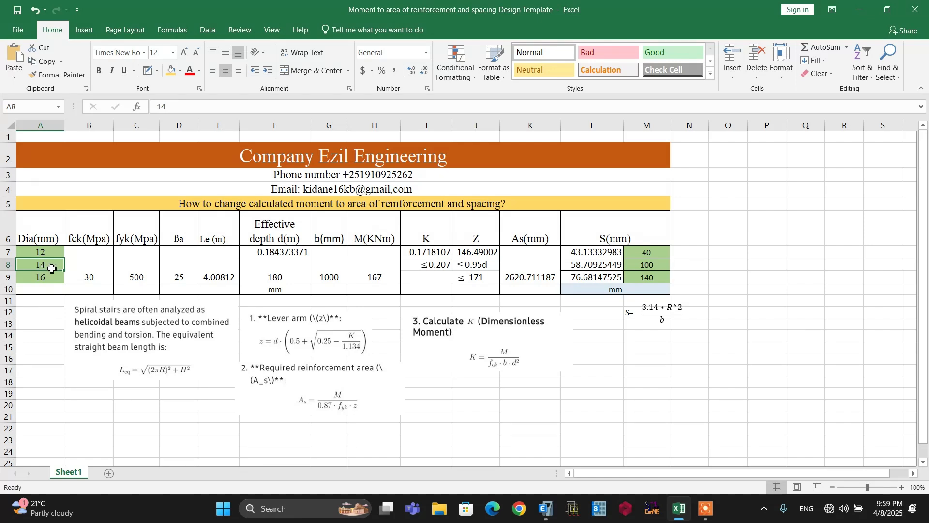
click(644, 270)
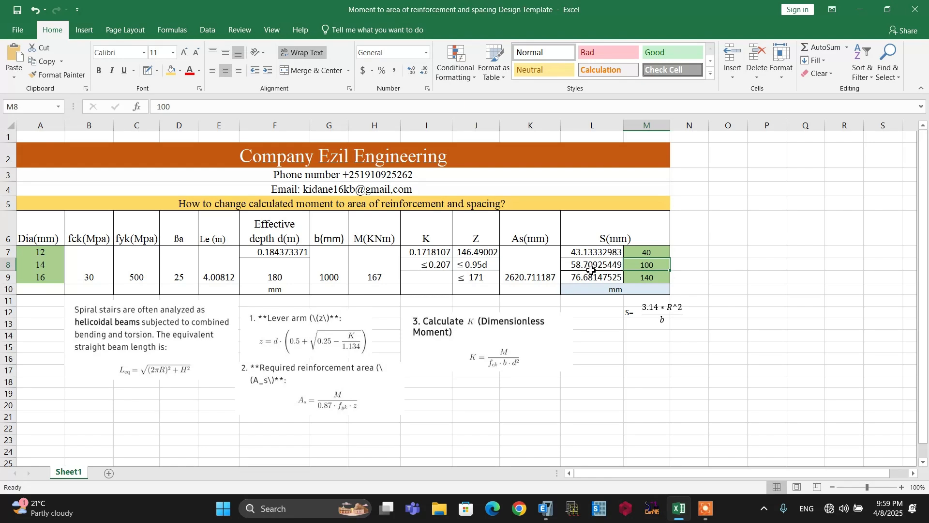
text(50)
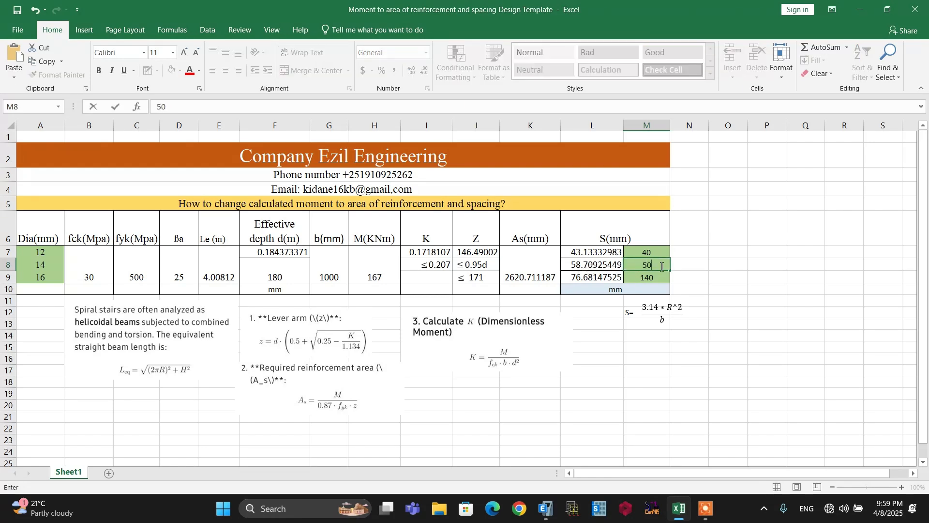
click(741, 323)
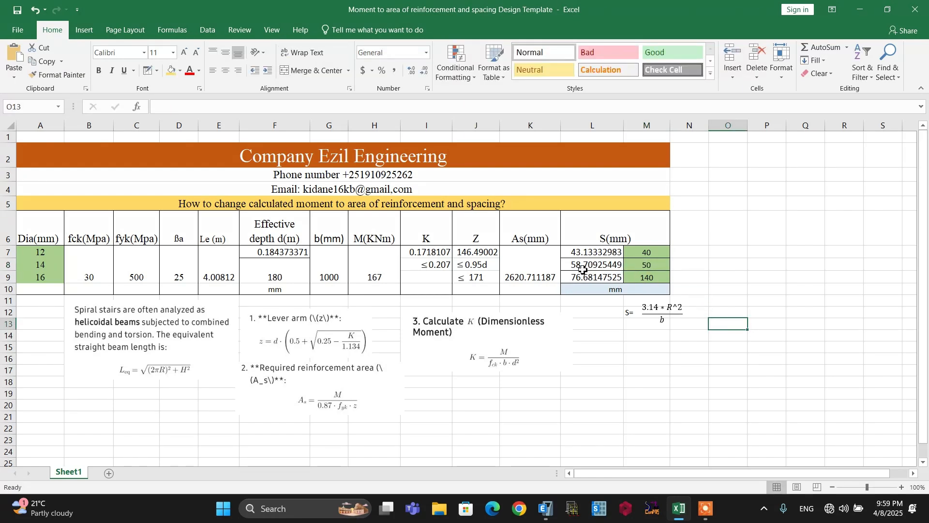
click(690, 267)
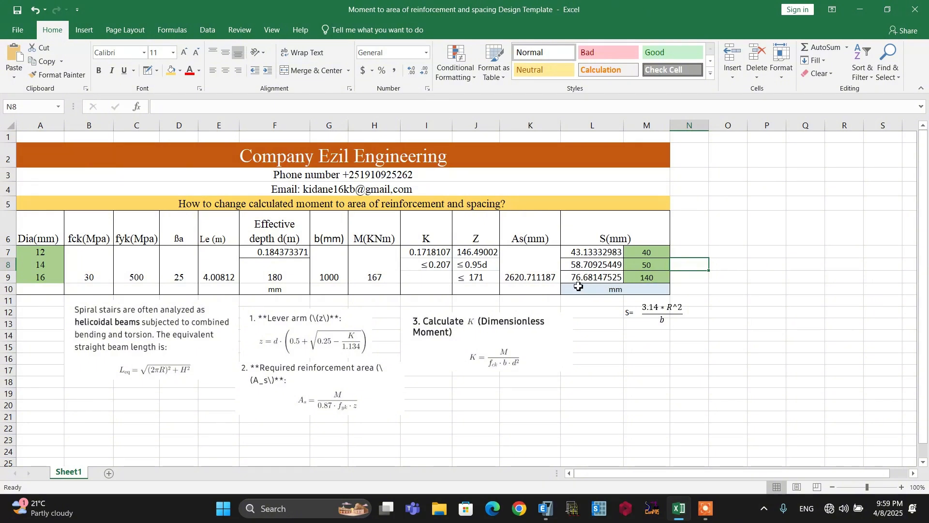
click(642, 278)
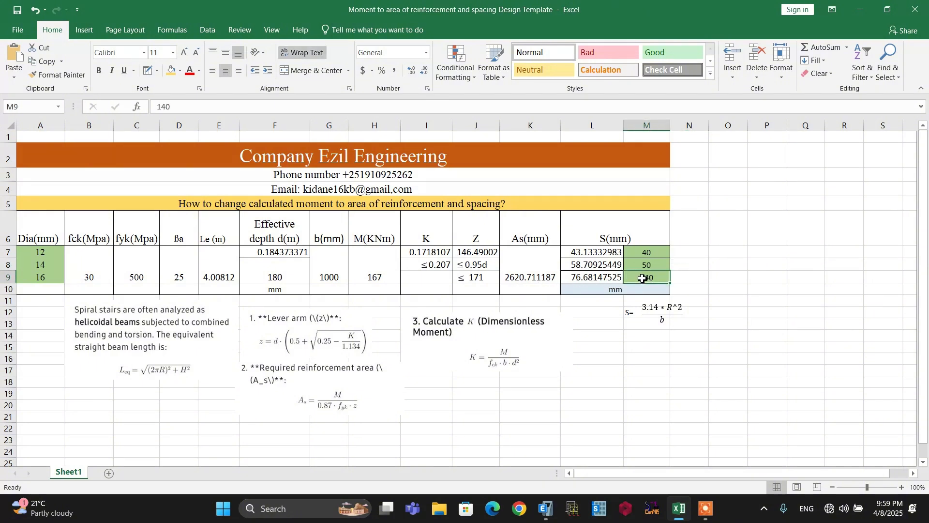
text(70)
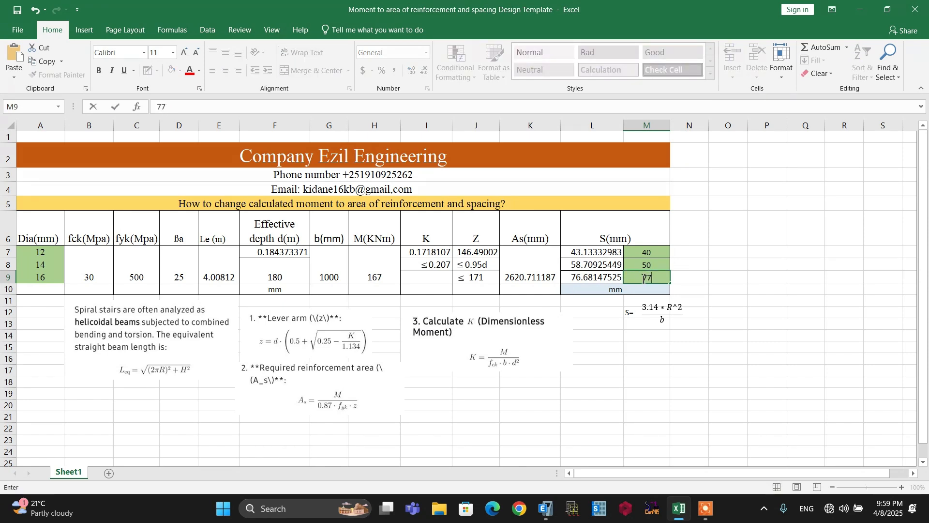
key(Return)
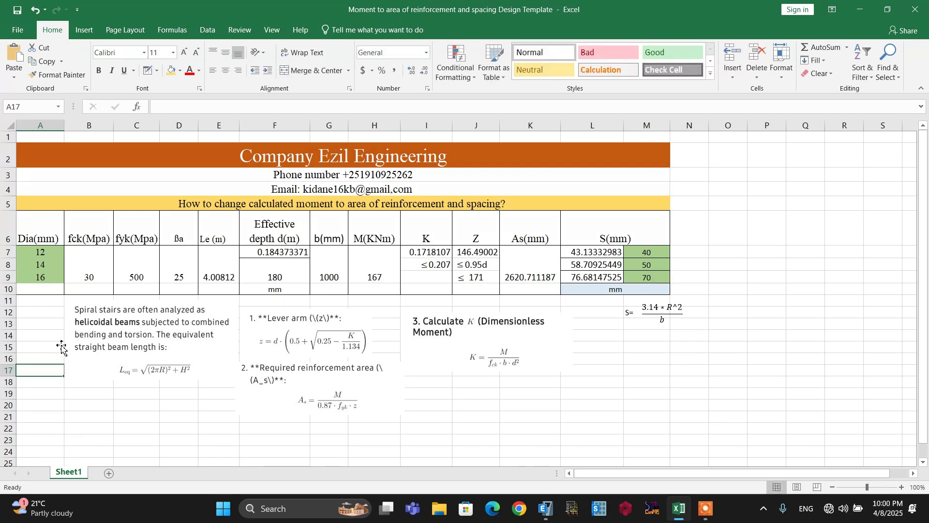
Change the first bar diameter in cell A7 to 20 mm and set its adopted spacing to 110 mm.
click(44, 252)
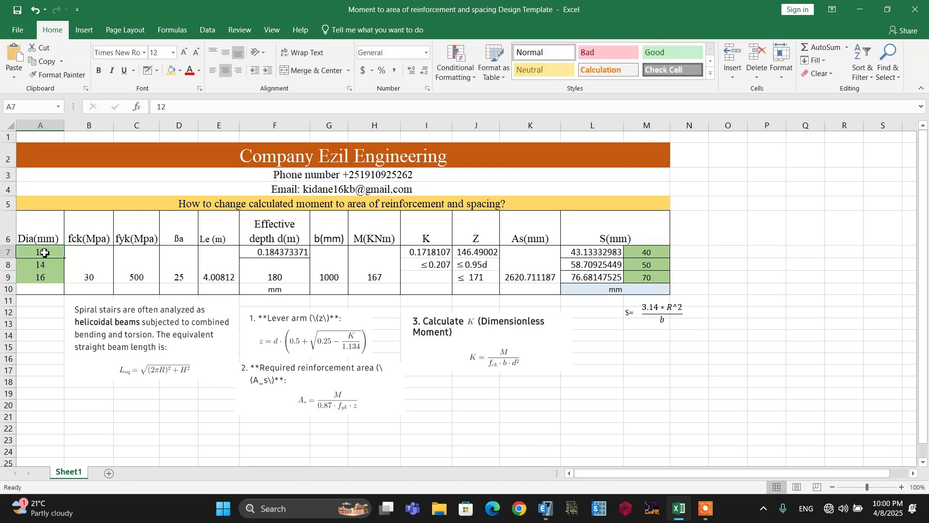
text(20)
key(Return)
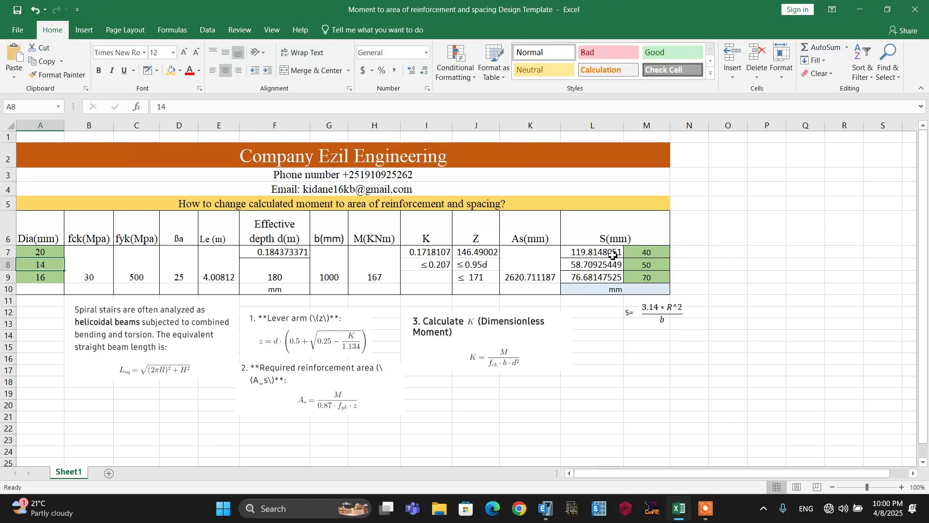
click(642, 250)
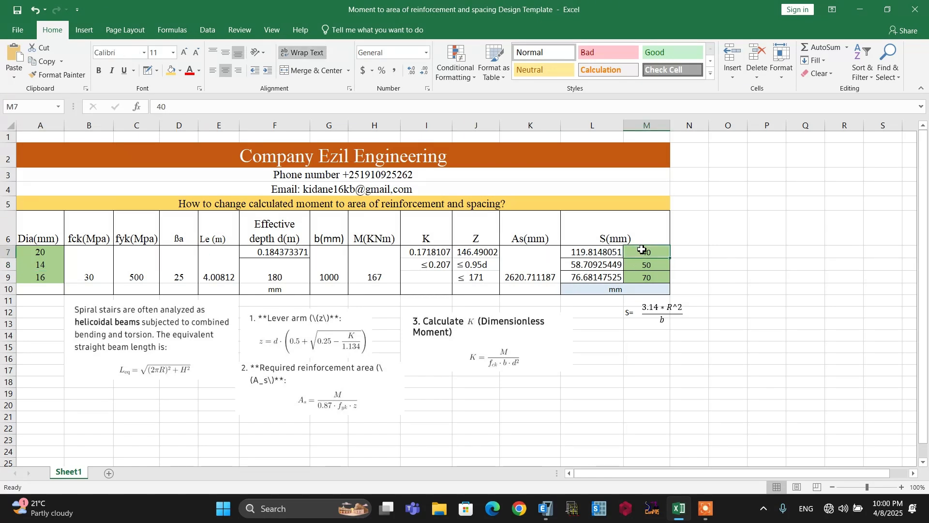
text(11)
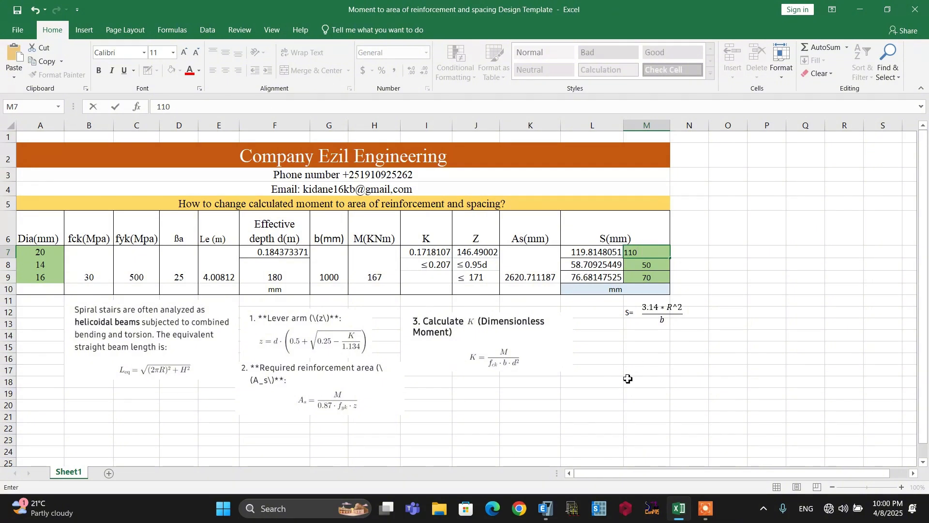
click(636, 371)
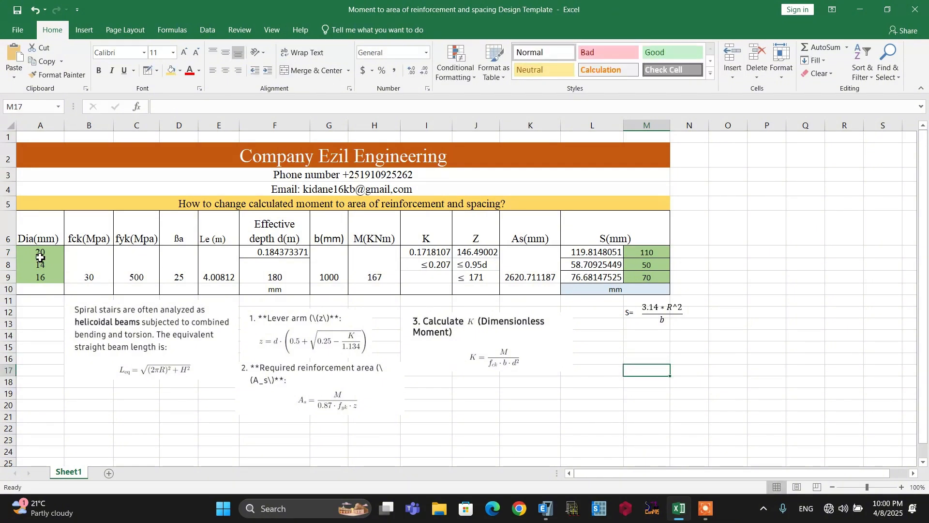
Start entering a formula in the empty cell O20.
click(727, 411)
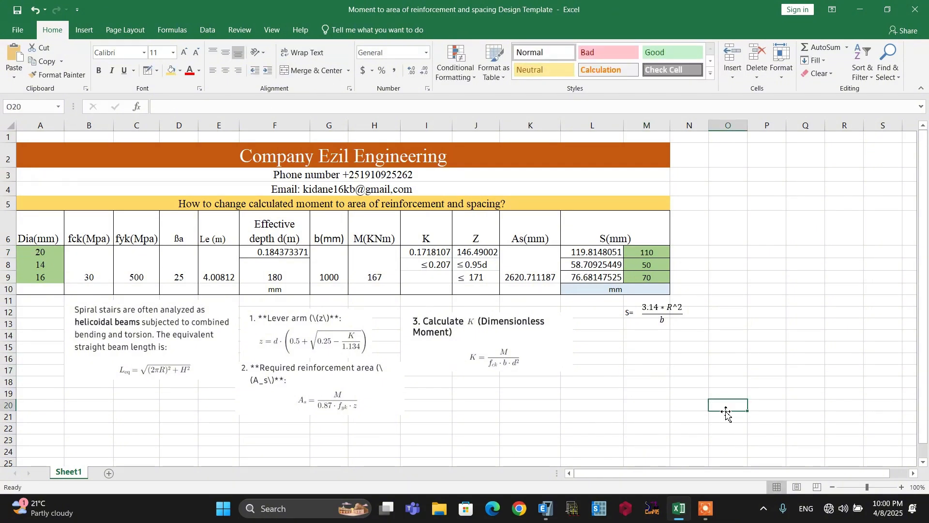
text(=)
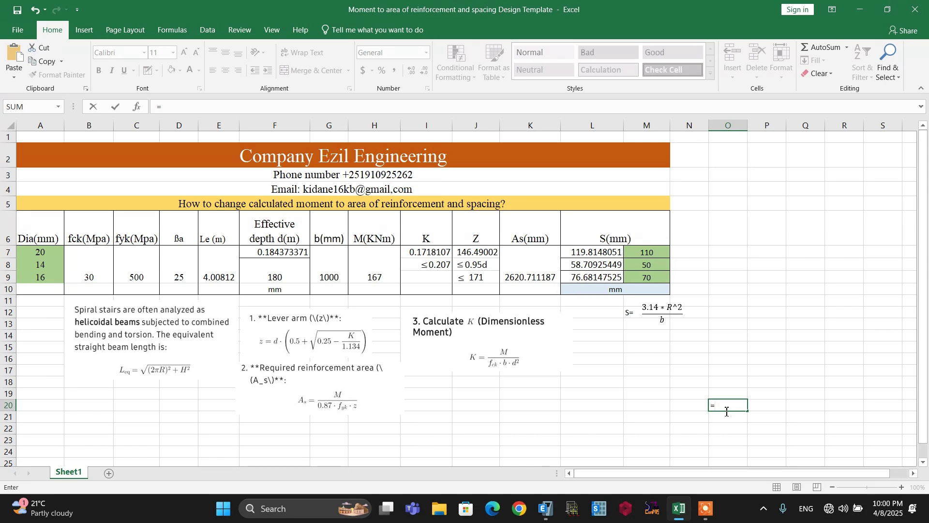